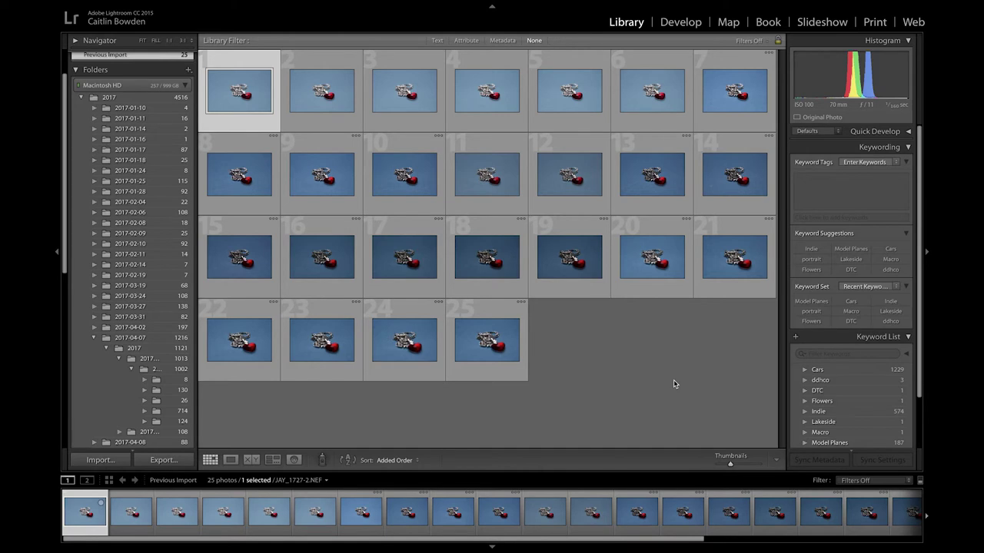
Step: In Develop, give JAY_1737-2 Clarity +10, Vibrance +8 and Saturation +7, then select all 25 photos
{"action": "left_click", "coordinate": [680, 22]}
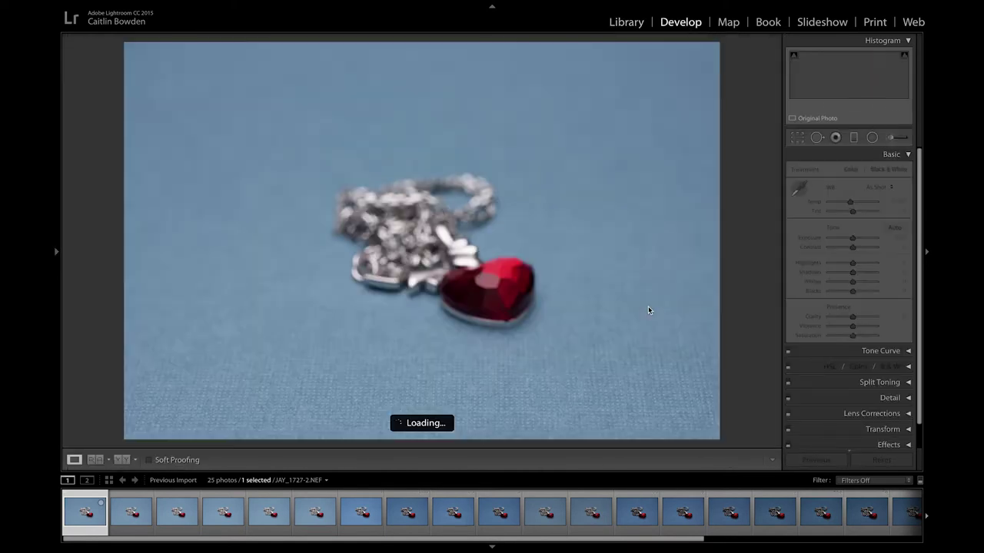
{"action": "left_click", "coordinate": [542, 503]}
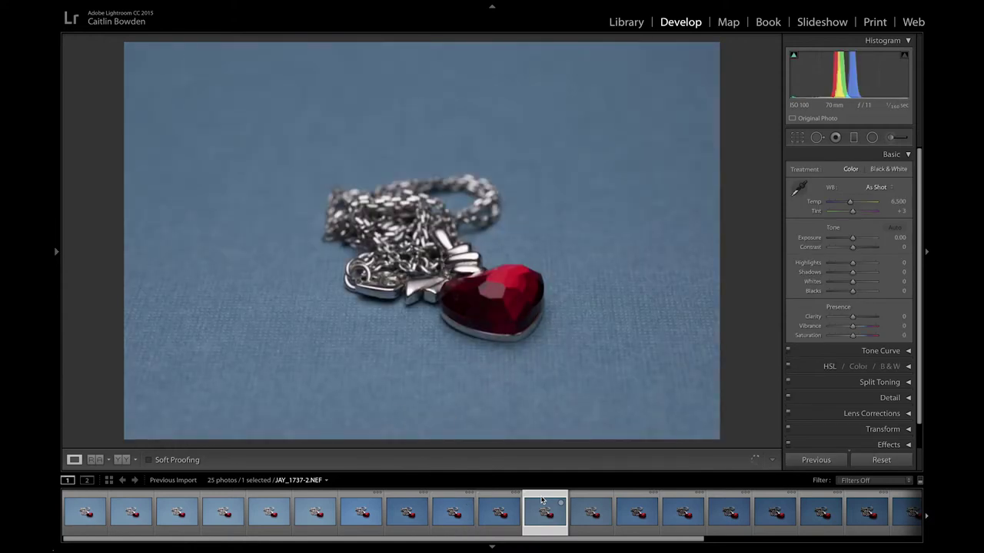
{"action": "left_click_drag", "start_coordinate": [851, 317], "coordinate": [854, 338]}
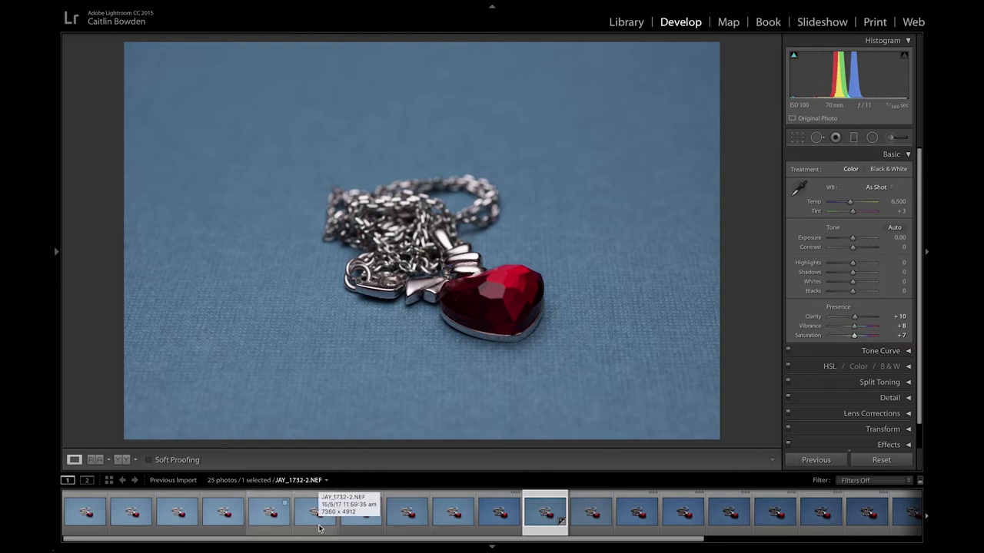
{"action": "key", "text": "ctrl+a"}
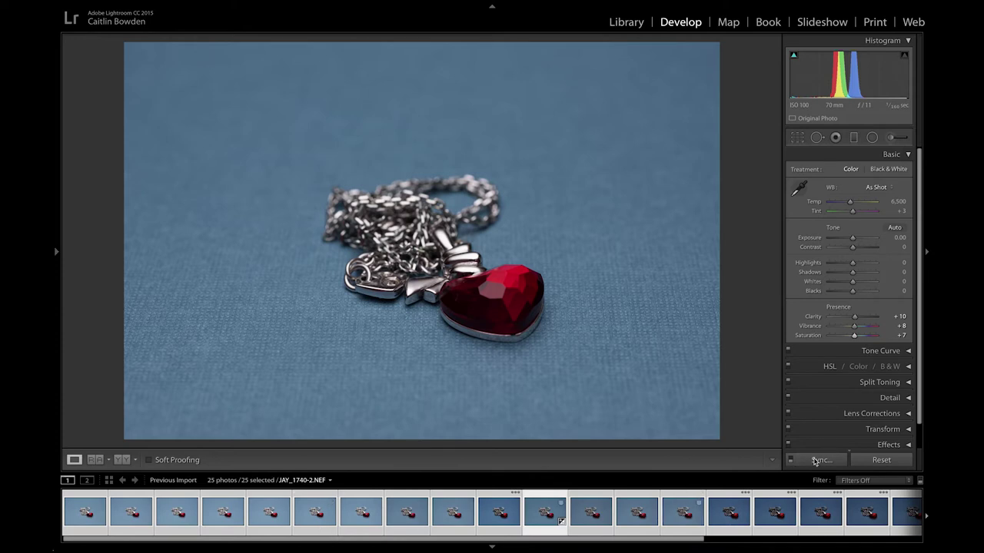
Step: Synchronize the edits across all 25 photos and export them as JPEGs into the Heart 1 subfolder
{"action": "left_click", "coordinate": [821, 461]}
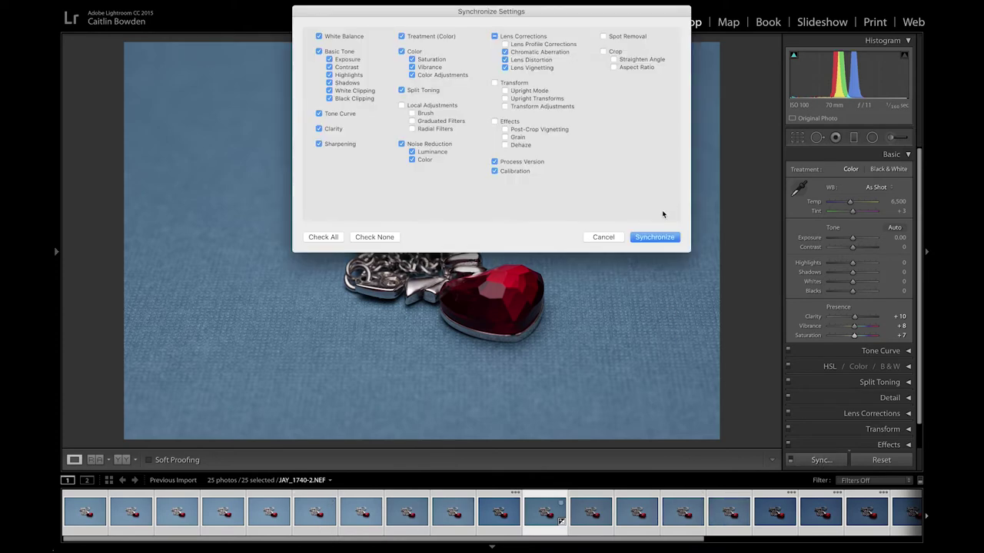
{"action": "left_click", "coordinate": [665, 237]}
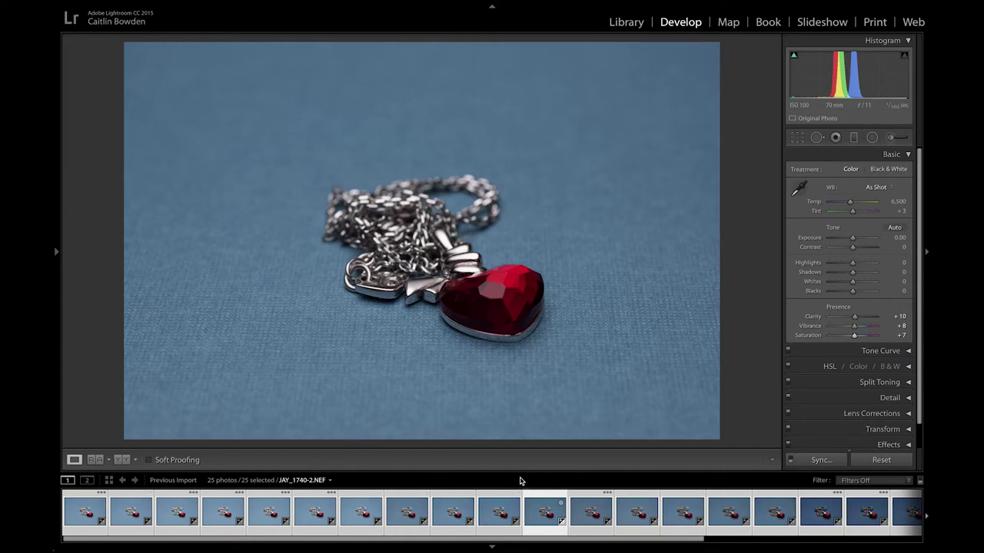
{"action": "right_click", "coordinate": [513, 499]}
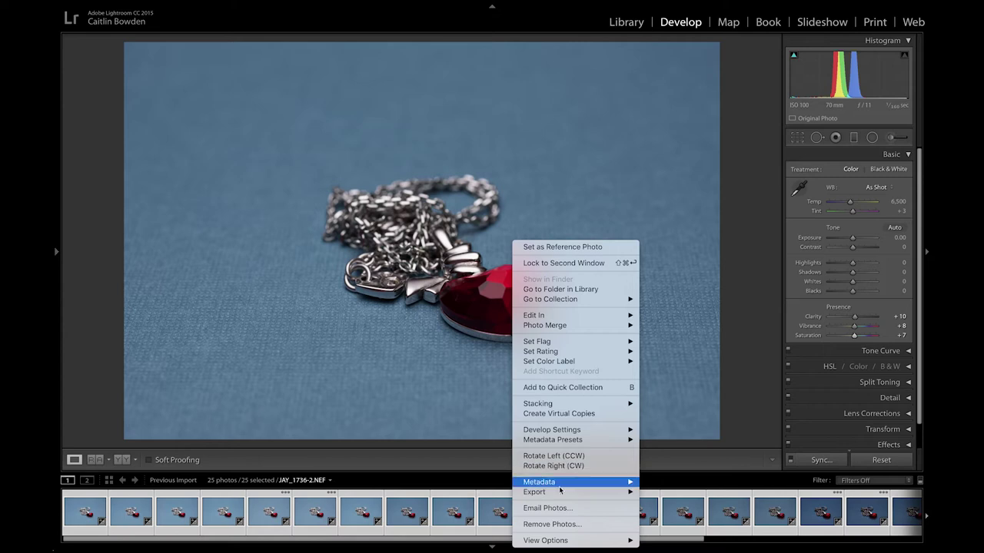
{"action": "mouse_move", "coordinate": [553, 493]}
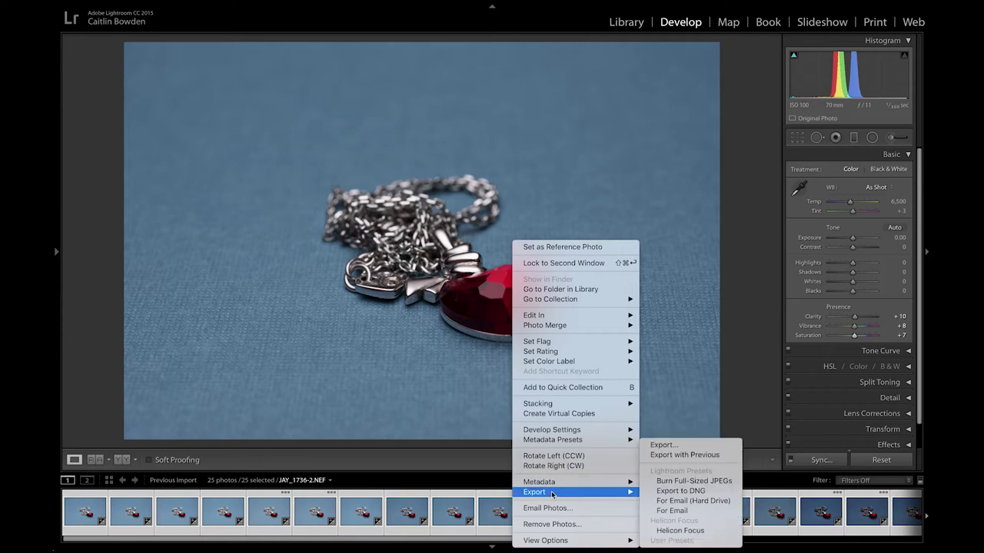
{"action": "left_click", "coordinate": [674, 447]}
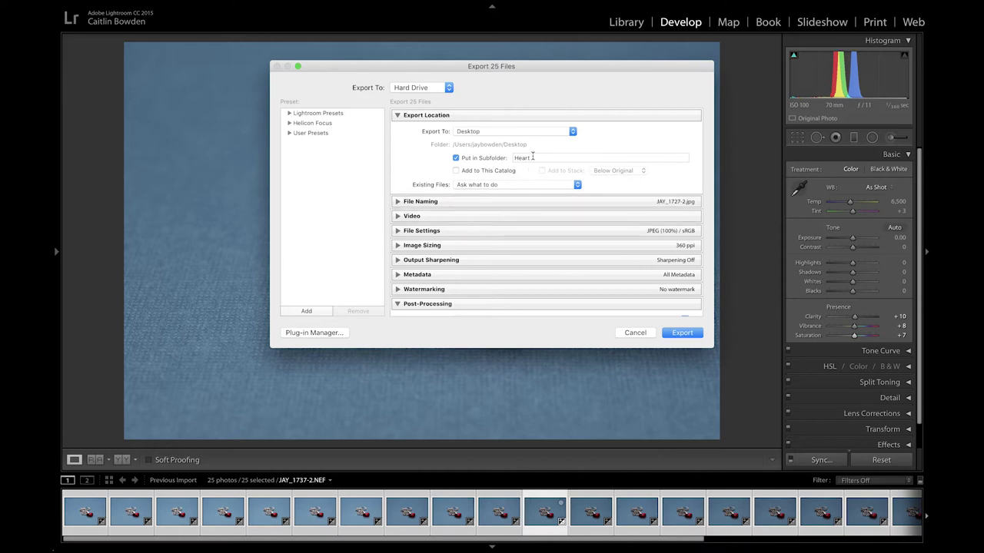
{"action": "left_click", "coordinate": [530, 158]}
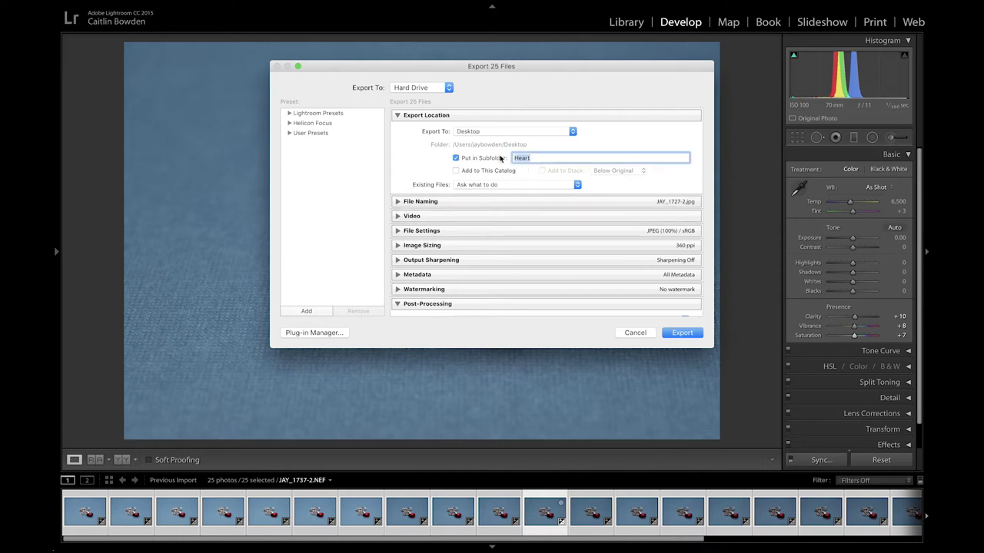
{"action": "type", "text": "H"}
{"action": "left_click", "coordinate": [690, 334]}
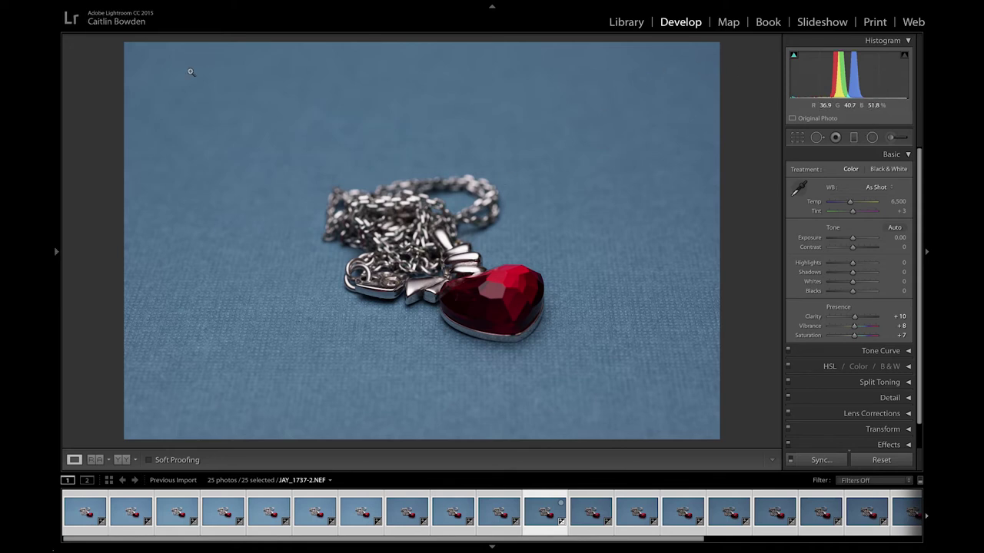
Step: Quit Lightroom and close the camera card window
{"action": "mouse_move", "coordinate": [122, 5]}
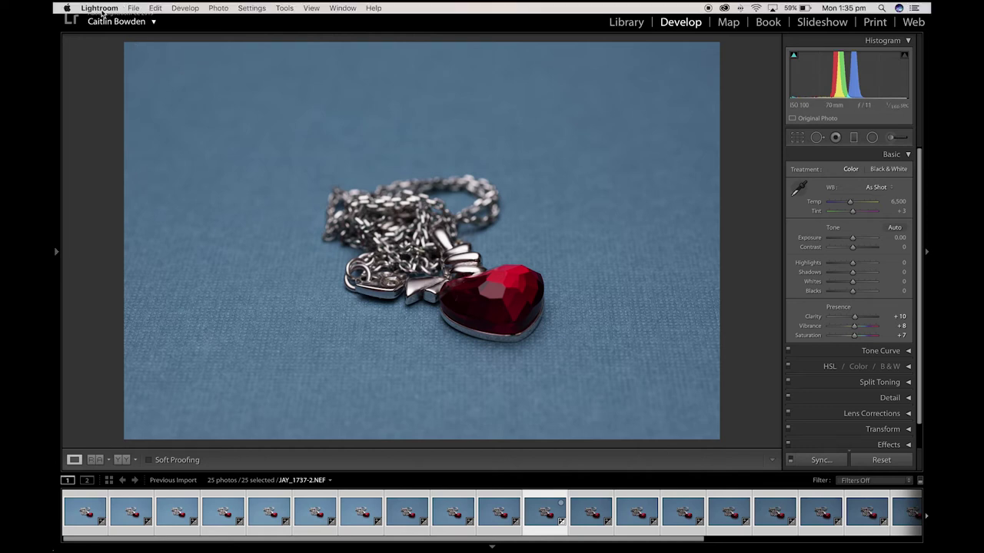
{"action": "left_click", "coordinate": [101, 10]}
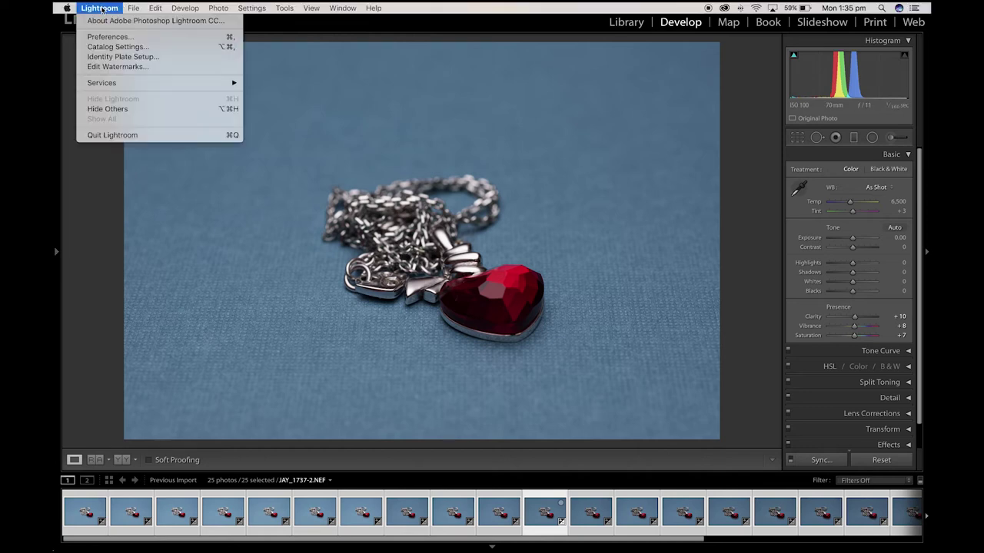
{"action": "left_click", "coordinate": [131, 139]}
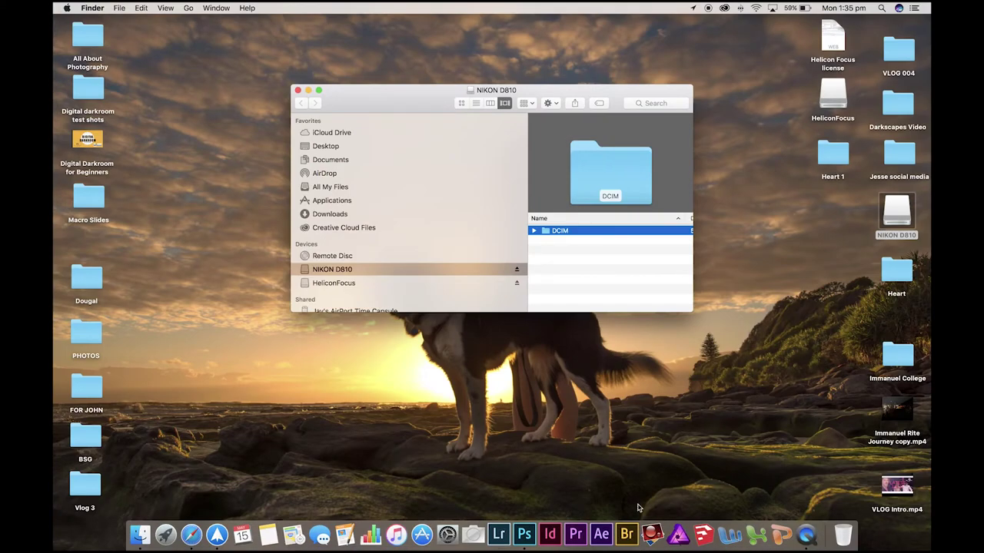
{"action": "left_click", "coordinate": [299, 90]}
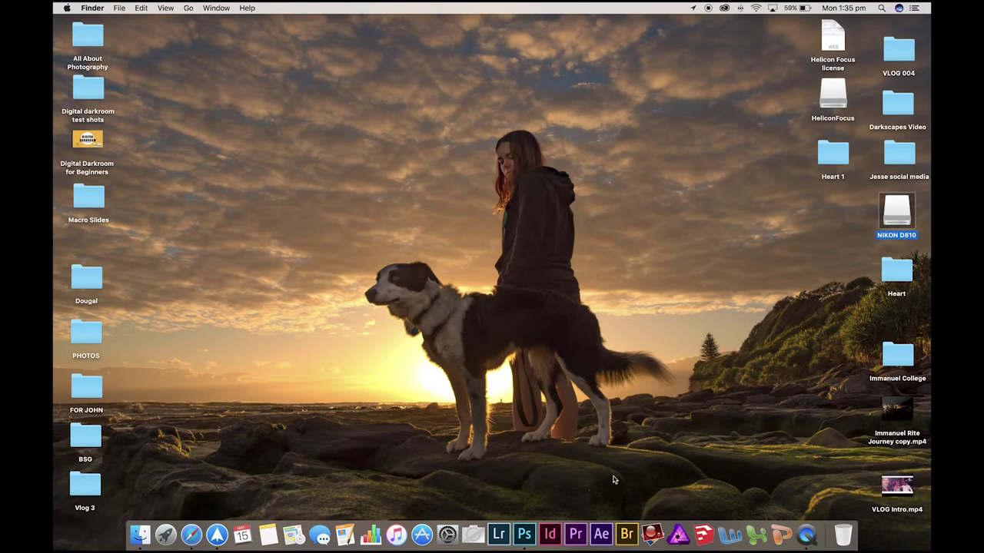
Step: Launch Helicon Focus and drag all 25 JPEGs from the Heart 1 folder in as source images
{"action": "left_click", "coordinate": [652, 534]}
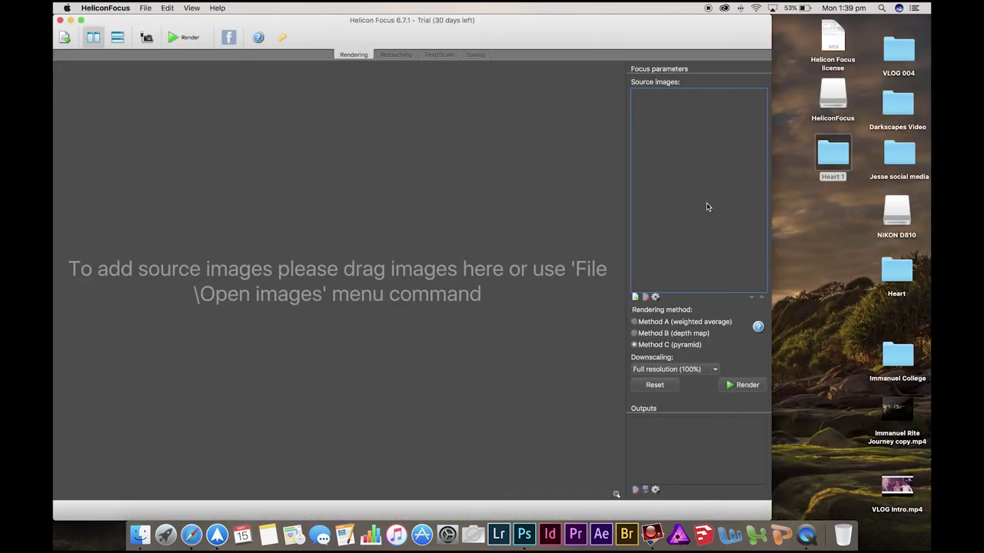
{"action": "double_click", "coordinate": [834, 159]}
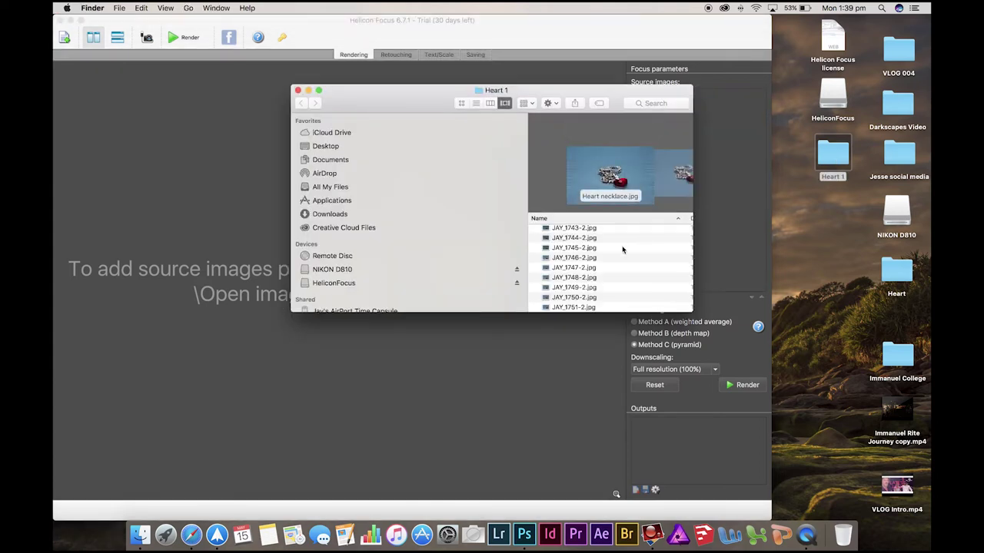
{"action": "left_click", "coordinate": [558, 245]}
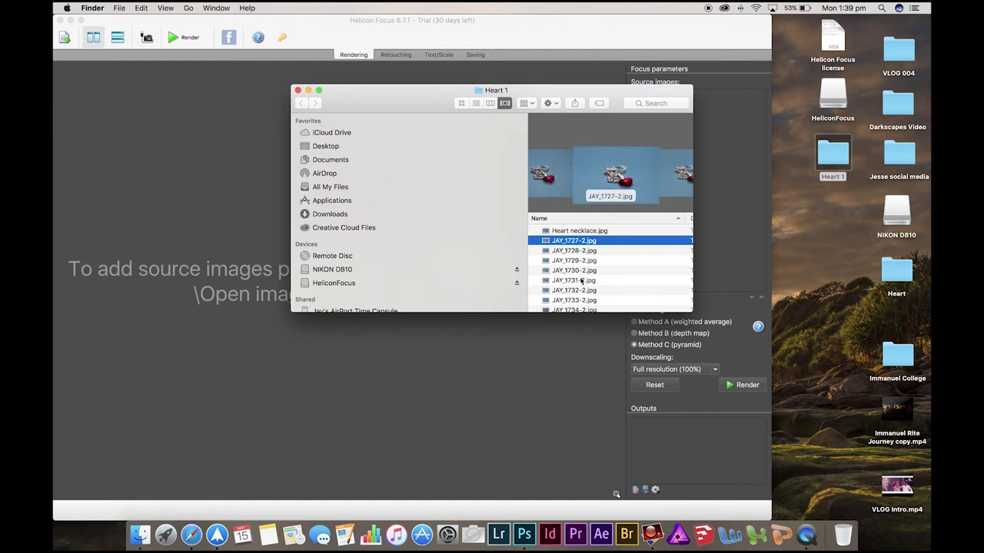
{"action": "scroll", "coordinate": [570, 292], "scroll_direction": "down", "scroll_amount": 5}
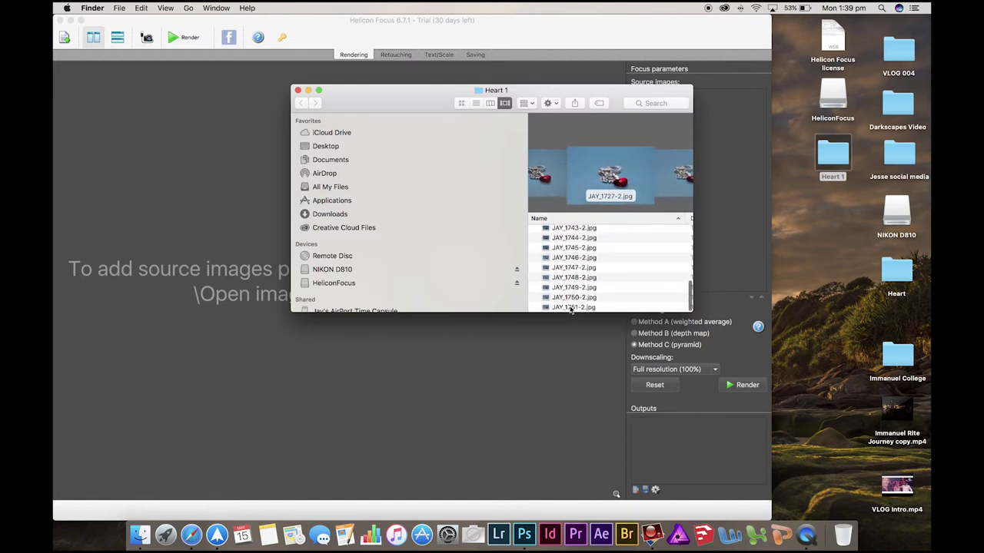
{"action": "left_click", "coordinate": [570, 307], "text": "shift"}
{"action": "left_click_drag", "start_coordinate": [570, 308], "coordinate": [217, 375]}
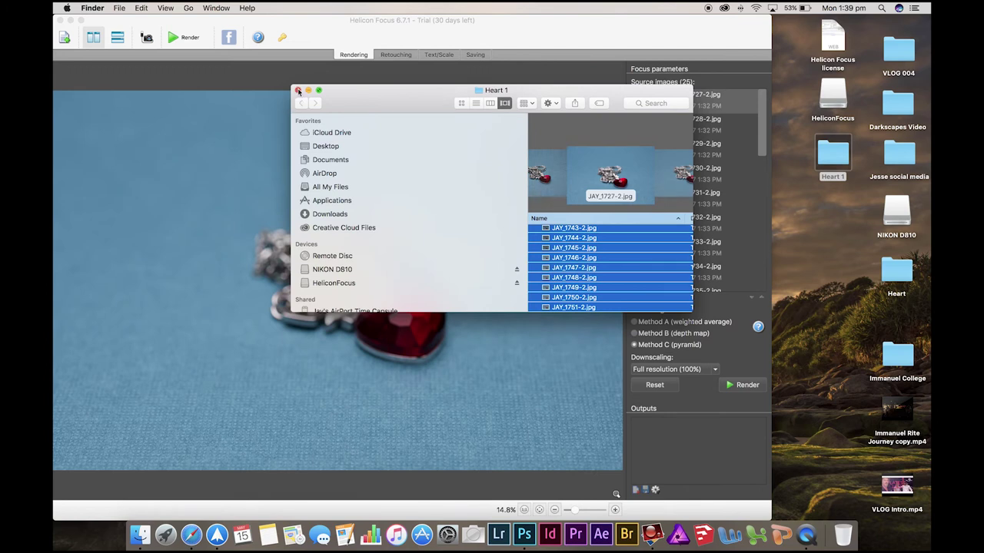
{"action": "left_click", "coordinate": [298, 91]}
Step: Widen the window and render the 25 images with Method A (weighted average), radius 8, smoothing 4
{"action": "left_click", "coordinate": [770, 232]}
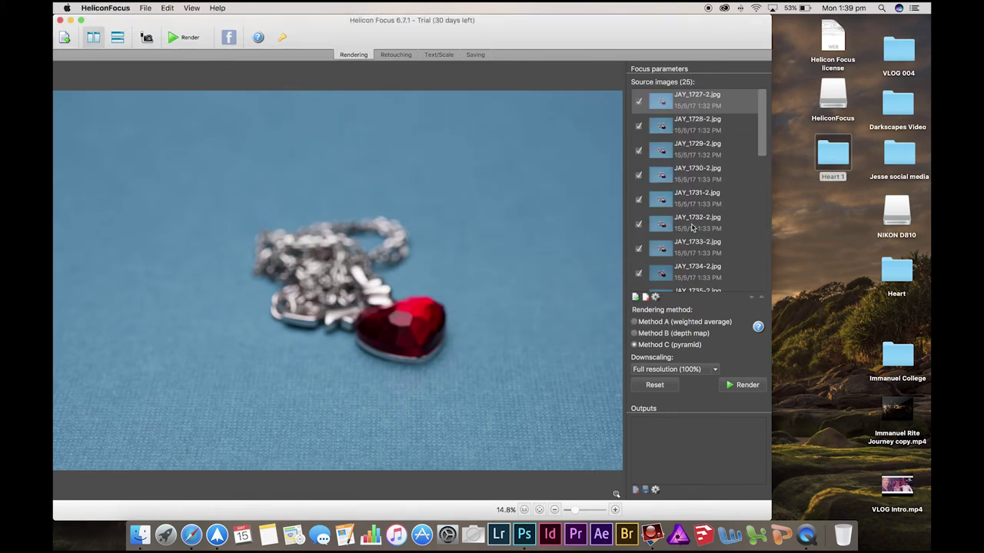
{"action": "left_click_drag", "start_coordinate": [770, 231], "coordinate": [929, 255]}
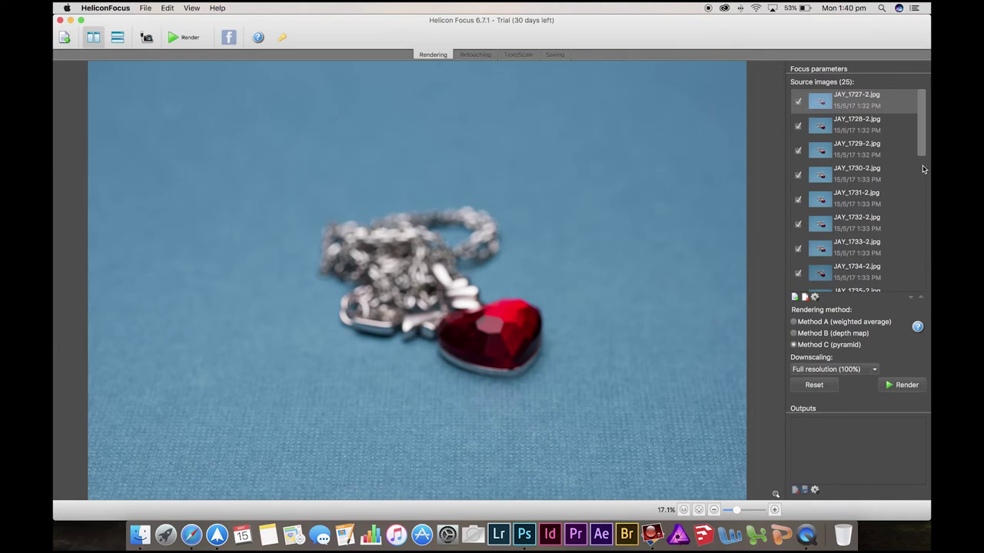
{"action": "left_click_drag", "start_coordinate": [922, 146], "coordinate": [895, 104]}
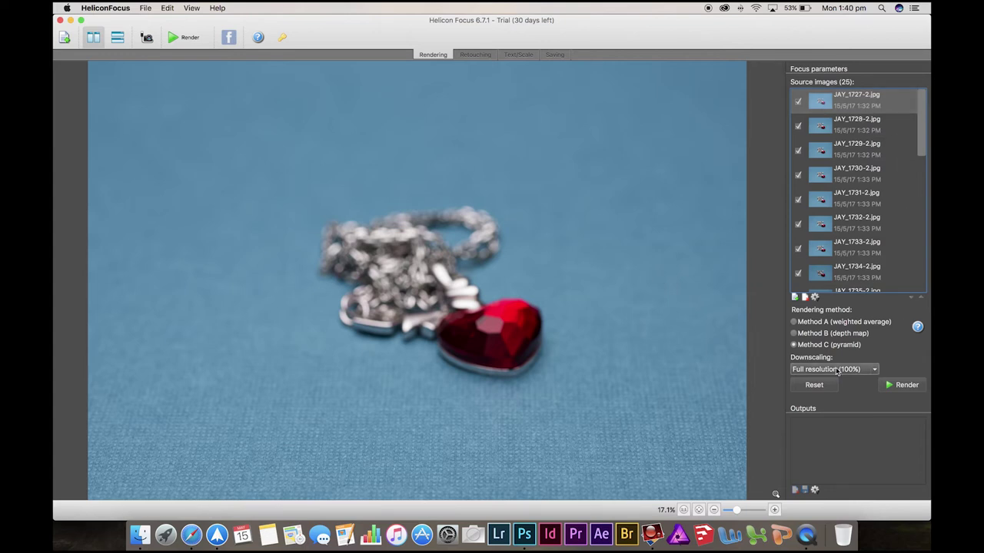
{"action": "left_click", "coordinate": [795, 323]}
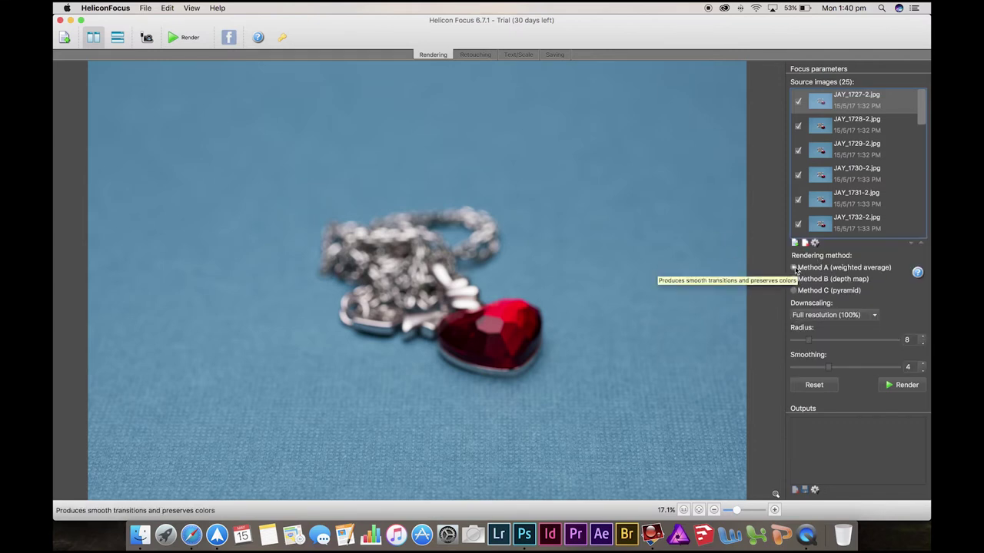
{"action": "left_click", "coordinate": [176, 37]}
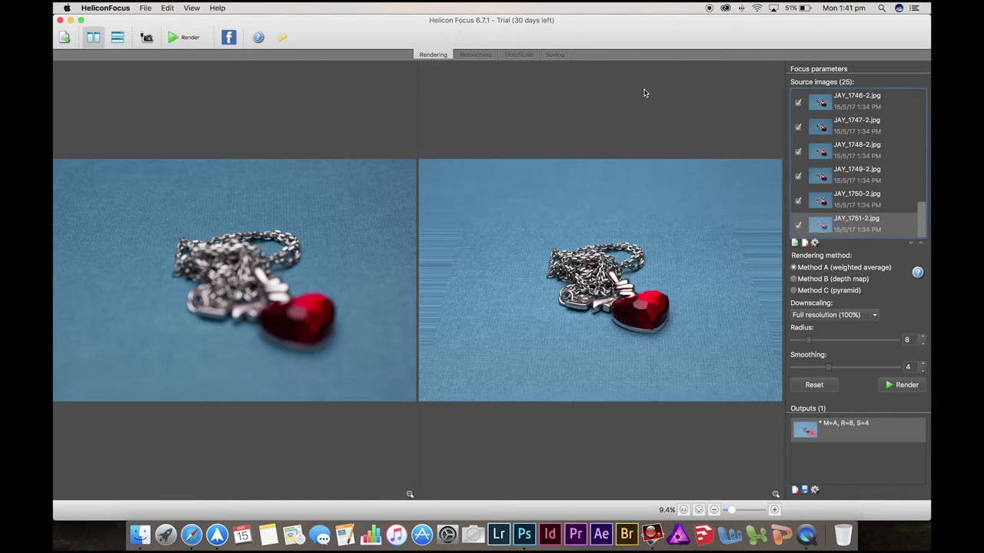
{"action": "left_click", "coordinate": [550, 55]}
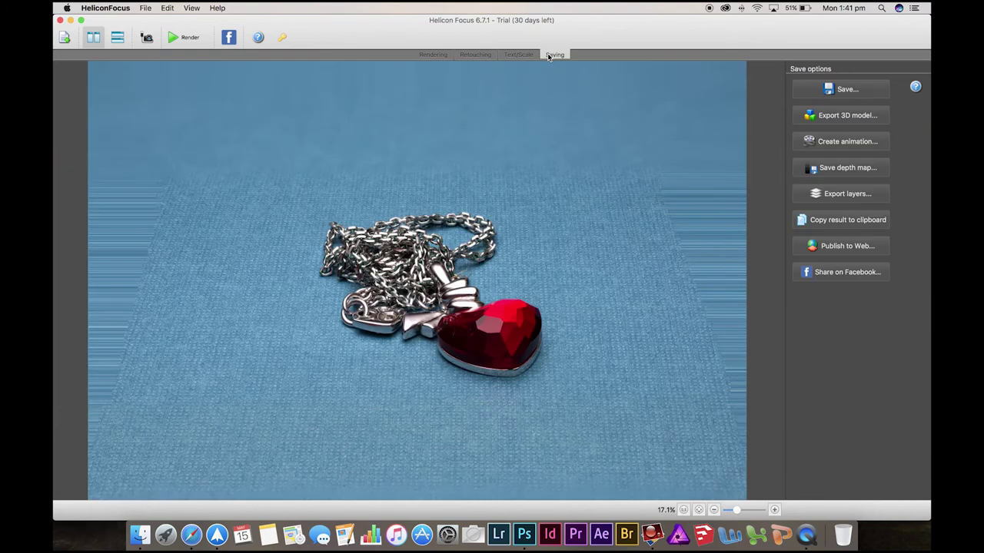
Step: Save the stacked result as 'Red Heart' JPEG at maximum quality in Heart 1, then close Helicon Focus
{"action": "left_click", "coordinate": [836, 90]}
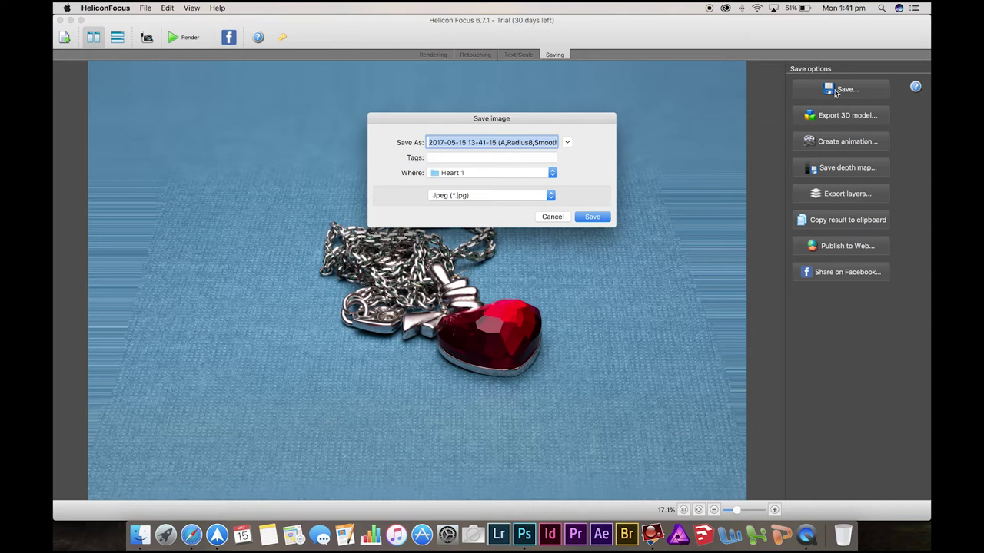
{"action": "type", "text": "Red H"}
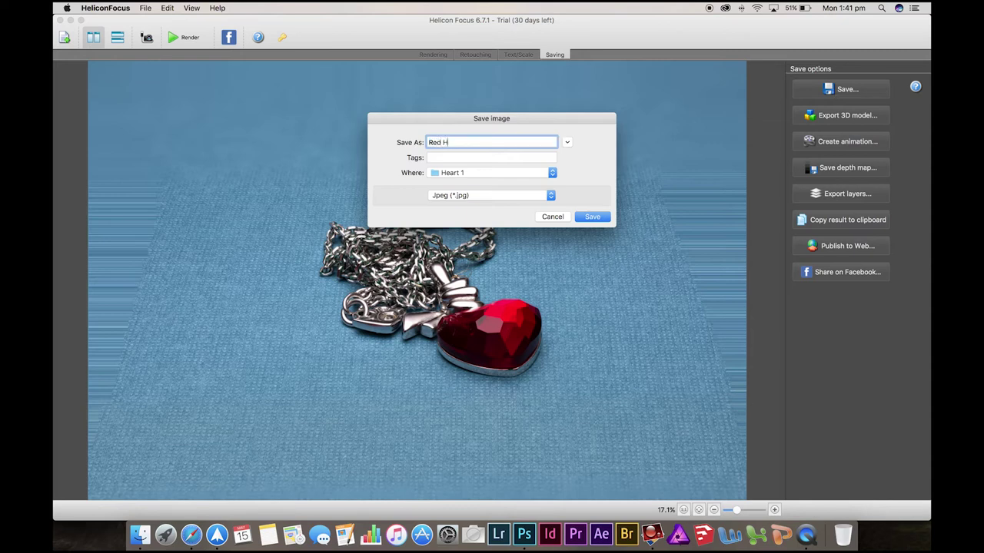
{"action": "type", "text": "eart"}
{"action": "left_click", "coordinate": [592, 217]}
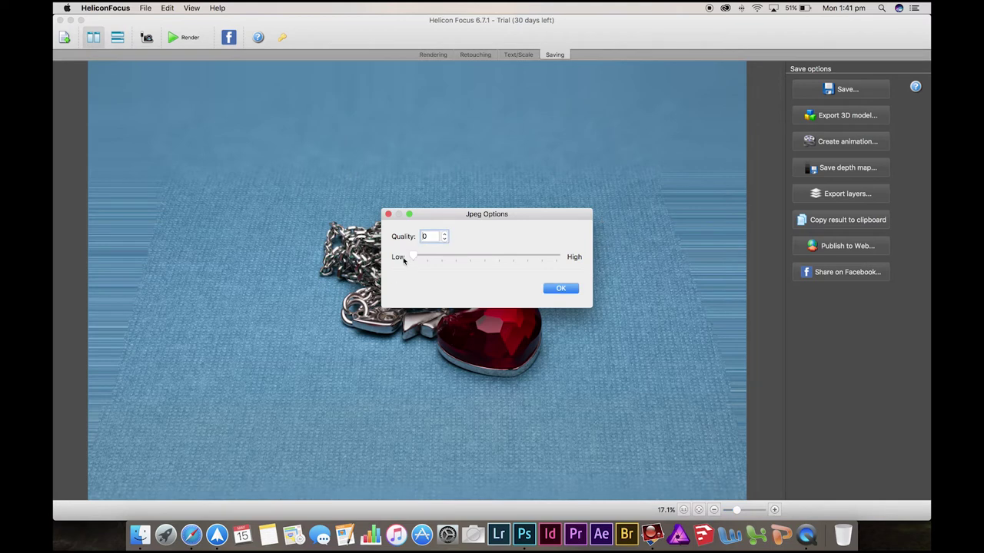
{"action": "left_click_drag", "start_coordinate": [413, 257], "coordinate": [582, 256]}
{"action": "left_click", "coordinate": [561, 289]}
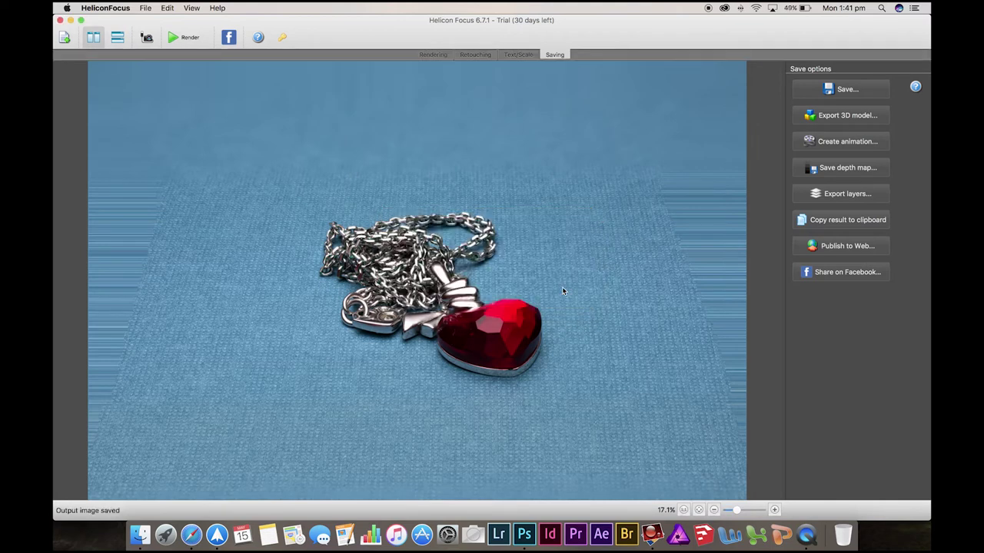
{"action": "left_click", "coordinate": [60, 20]}
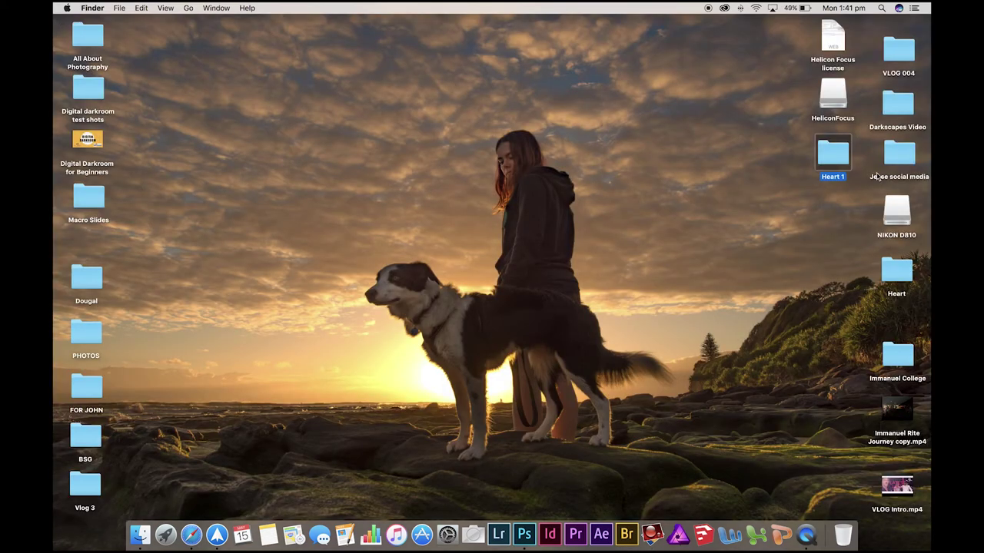
Step: Open the Heart 1 folder and drag Red Heart.jpg onto the Lightroom Dock icon
{"action": "double_click", "coordinate": [834, 157]}
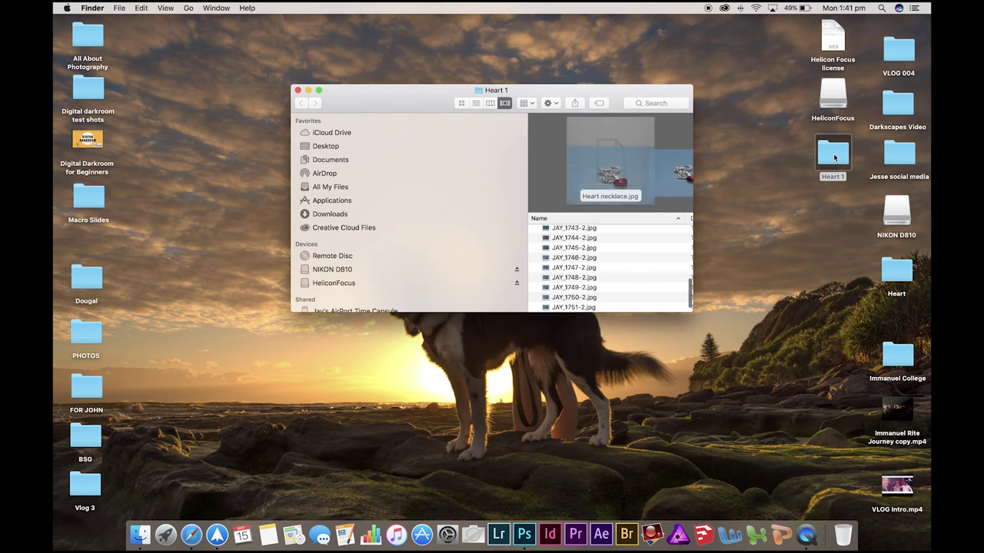
{"action": "scroll", "coordinate": [574, 270], "scroll_direction": "down", "scroll_amount": 10}
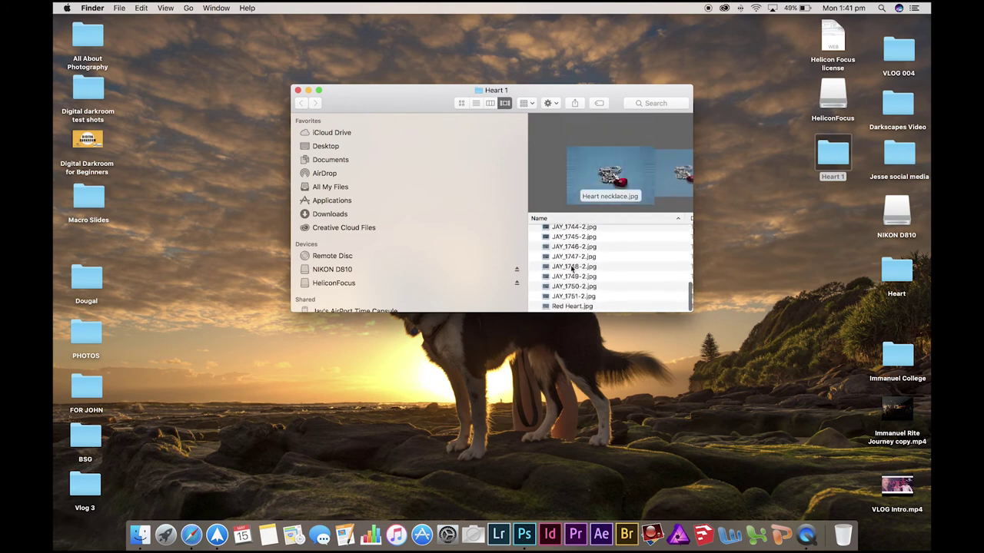
{"action": "left_click_drag", "start_coordinate": [548, 309], "coordinate": [501, 533]}
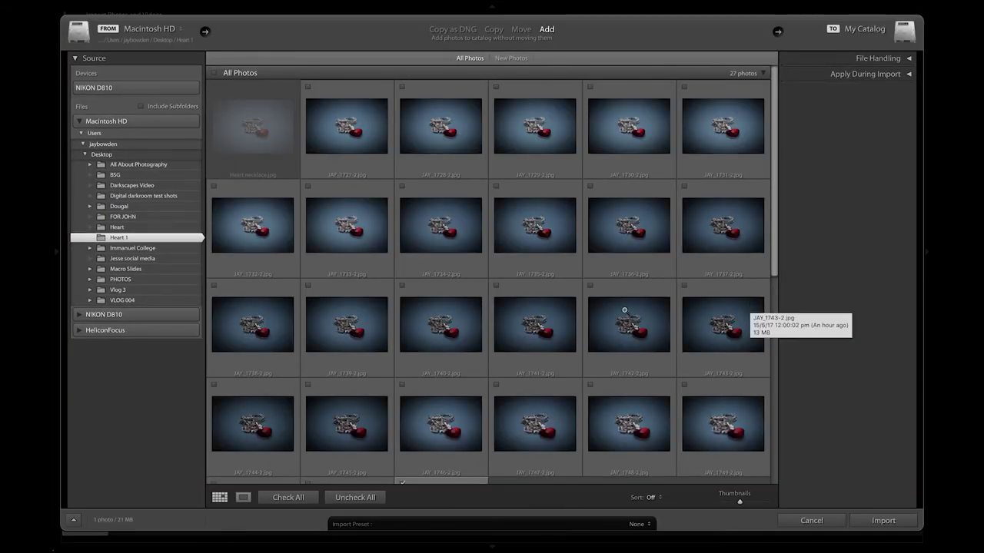
Step: Import Red Heart.jpg and open it in the Develop module
{"action": "scroll", "coordinate": [492, 311], "scroll_direction": "down", "scroll_amount": 10}
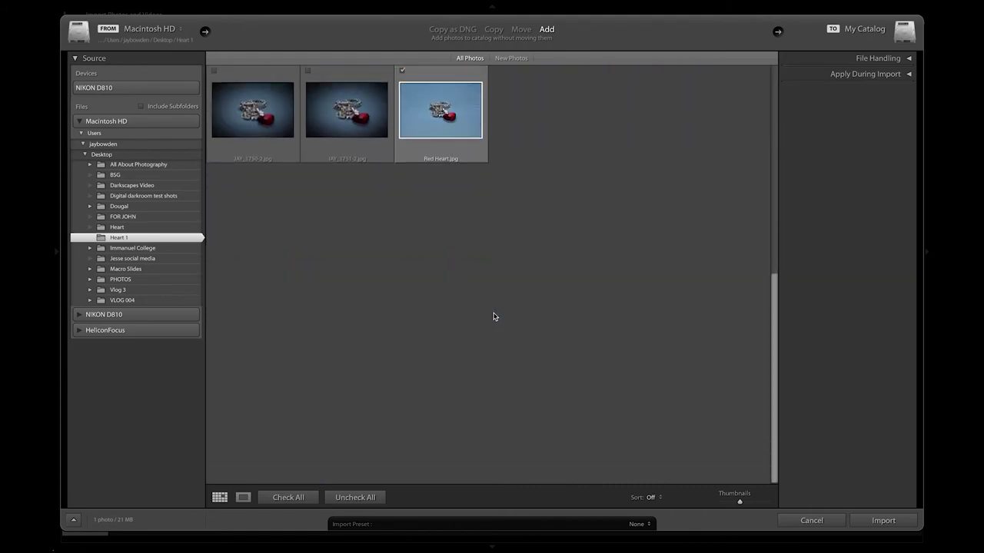
{"action": "left_click", "coordinate": [880, 521]}
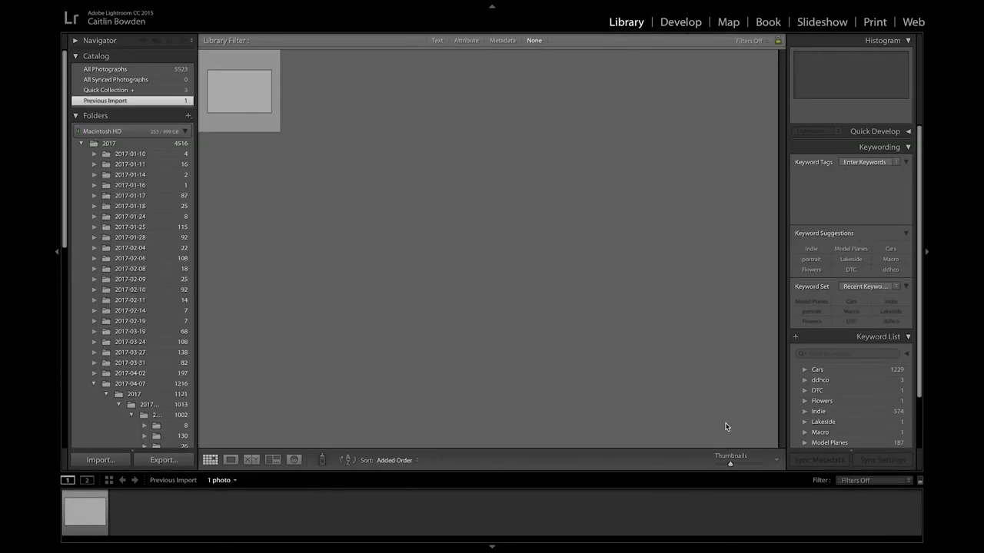
{"action": "left_click", "coordinate": [672, 25]}
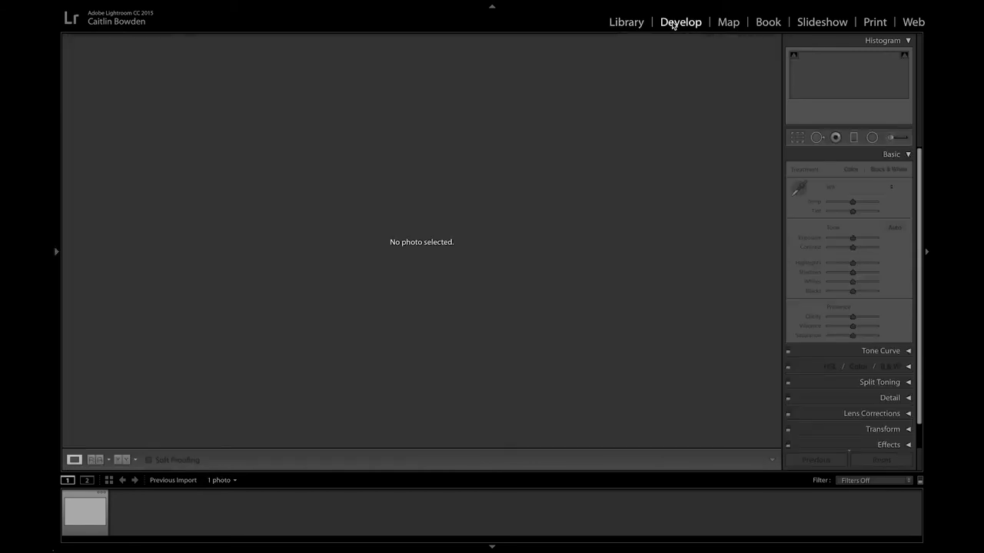
{"action": "left_click", "coordinate": [86, 508]}
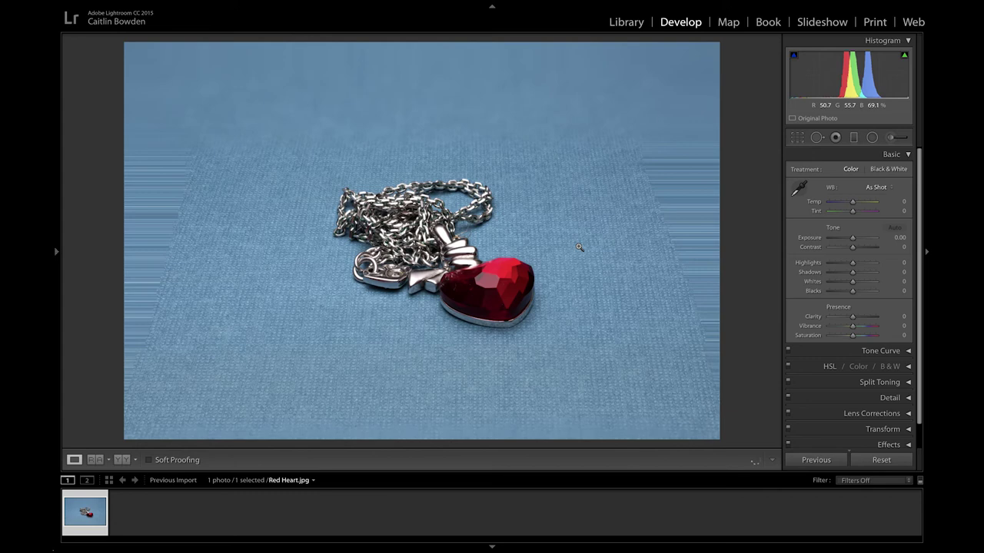
Step: Crop Red Heart.jpg inward from the corners and reposition it so the pendant and chain fill the frame
{"action": "left_click", "coordinate": [798, 138]}
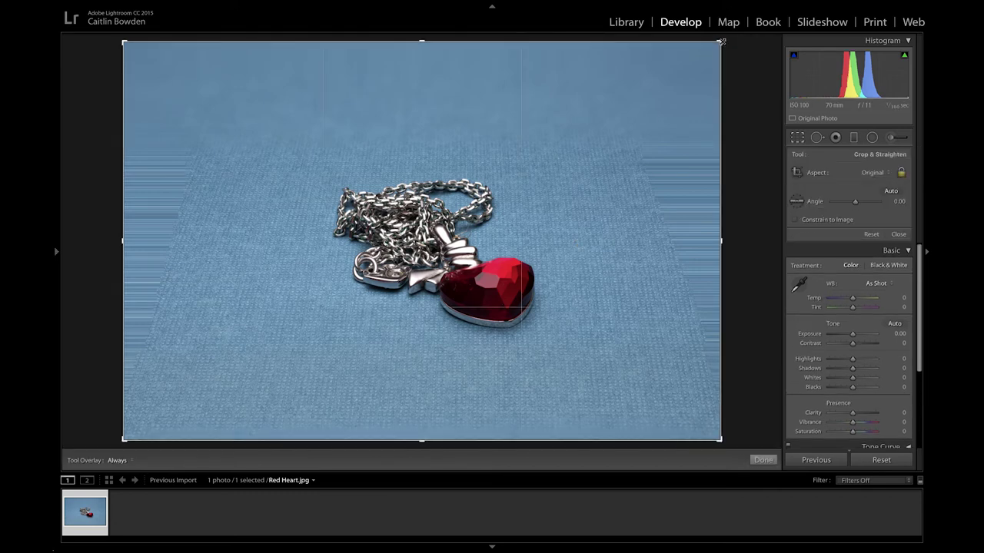
{"action": "left_click_drag", "start_coordinate": [720, 42], "coordinate": [684, 79]}
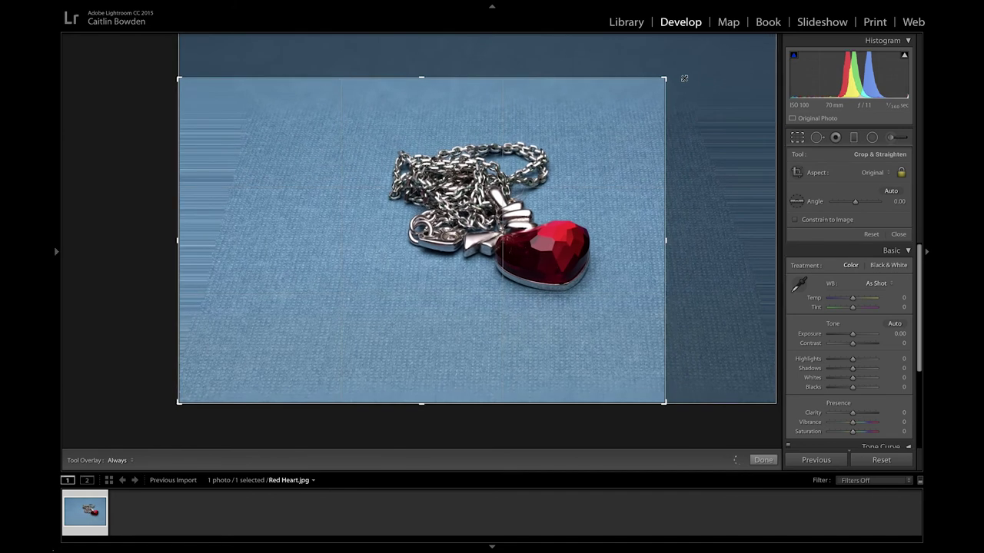
{"action": "left_click_drag", "start_coordinate": [167, 80], "coordinate": [209, 102]}
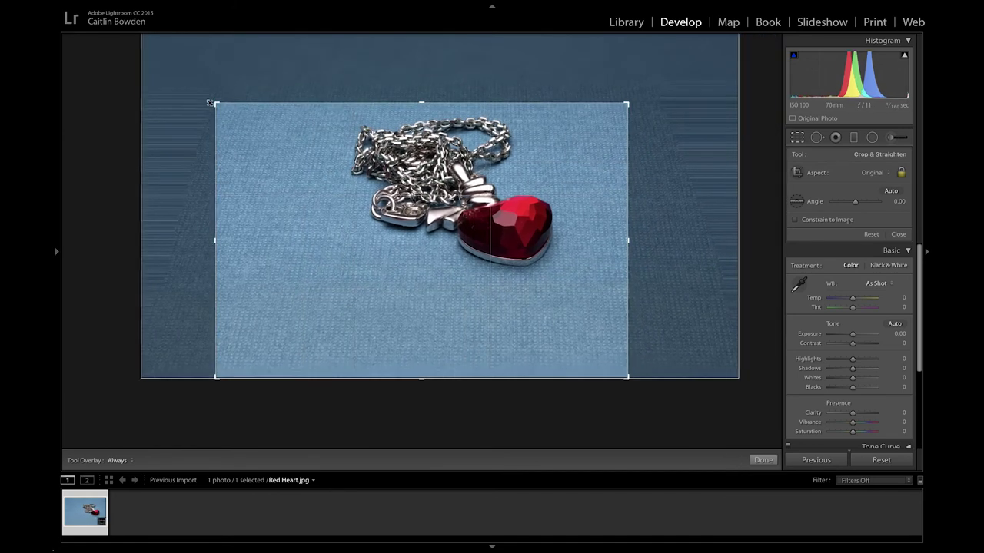
{"action": "left_click_drag", "start_coordinate": [471, 265], "coordinate": [469, 296]}
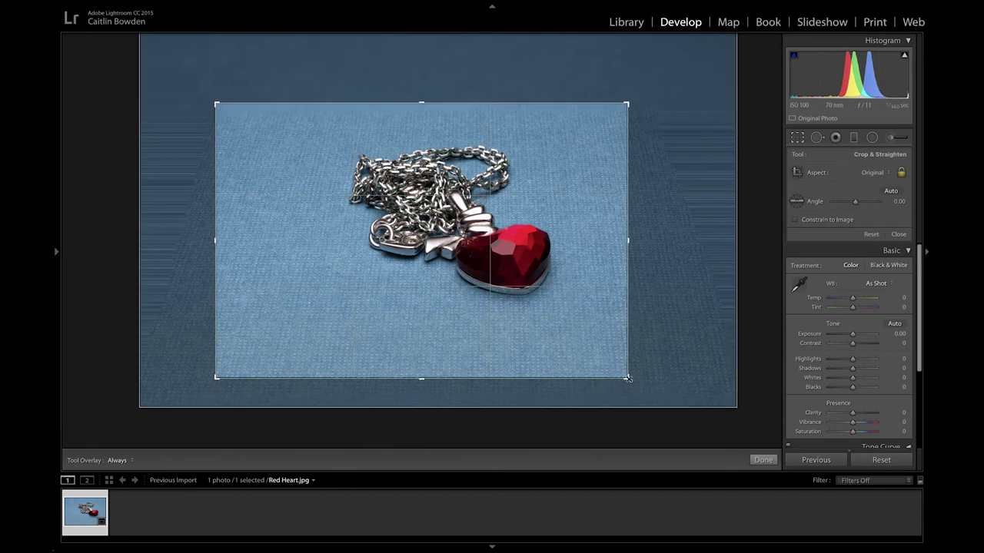
{"action": "left_click_drag", "start_coordinate": [627, 377], "coordinate": [619, 360]}
{"action": "left_click_drag", "start_coordinate": [514, 273], "coordinate": [432, 302]}
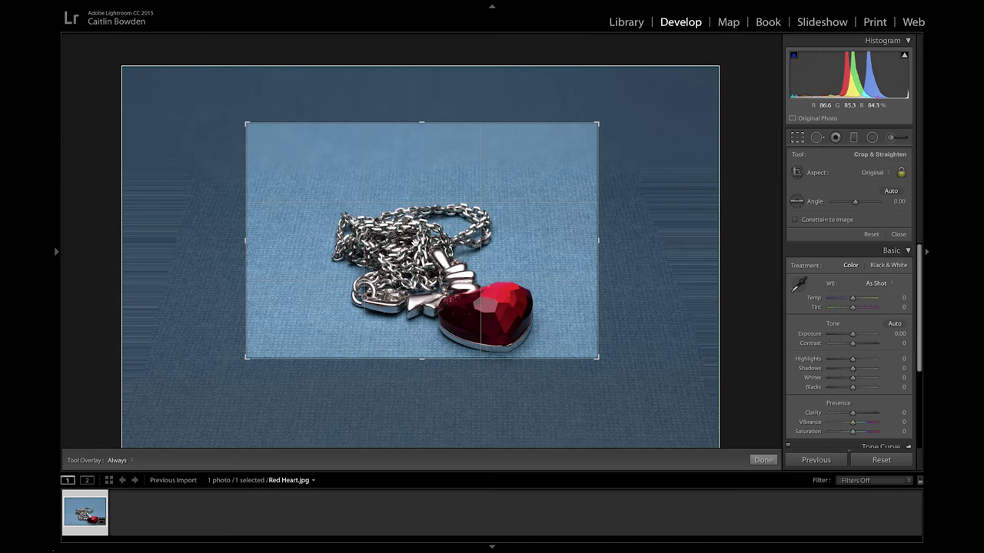
{"action": "left_click_drag", "start_coordinate": [415, 242], "coordinate": [415, 195]}
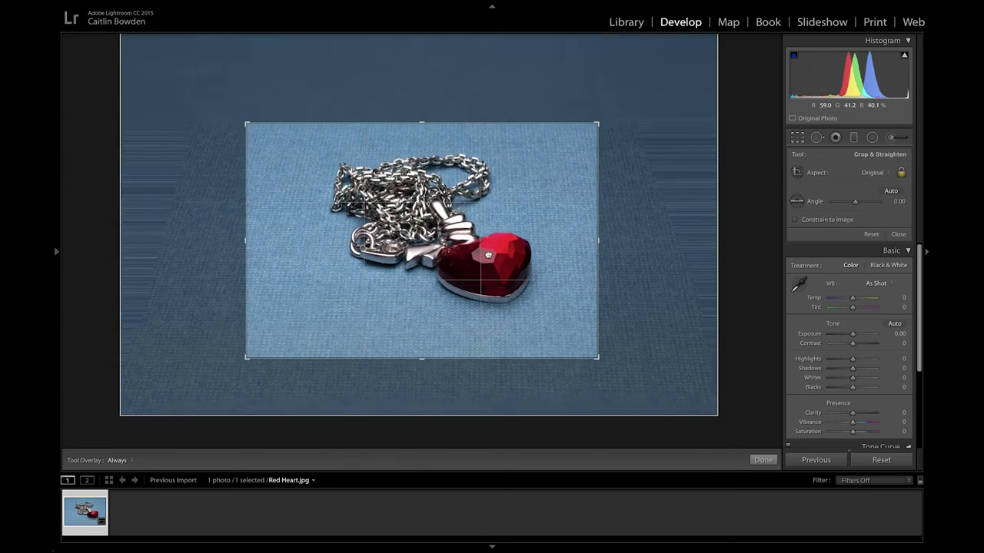
{"action": "left_click_drag", "start_coordinate": [488, 255], "coordinate": [479, 253]}
{"action": "key", "text": "Return"}
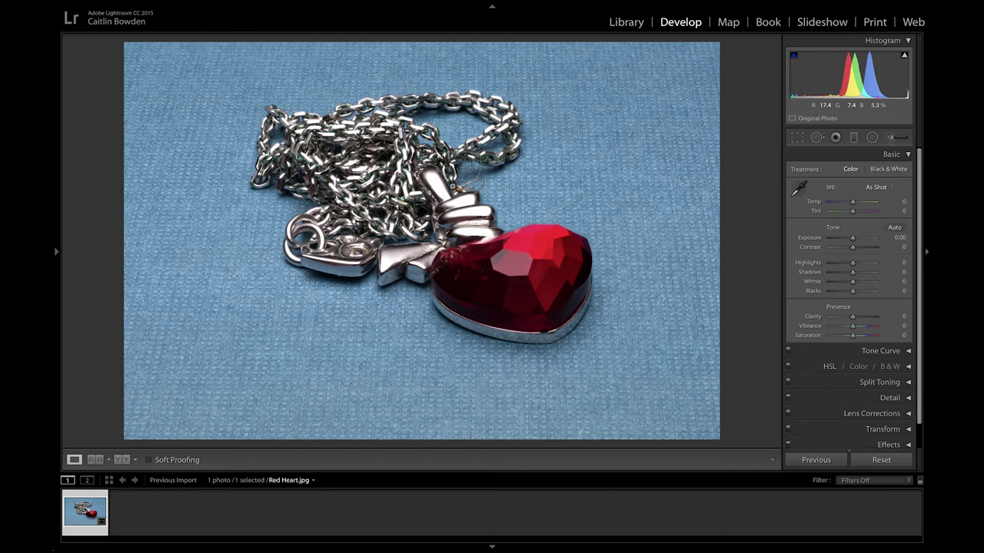
Step: Zoom to 1:1 on the chain, back to fit, then 1:1 on the red heart
{"action": "left_click", "coordinate": [476, 185]}
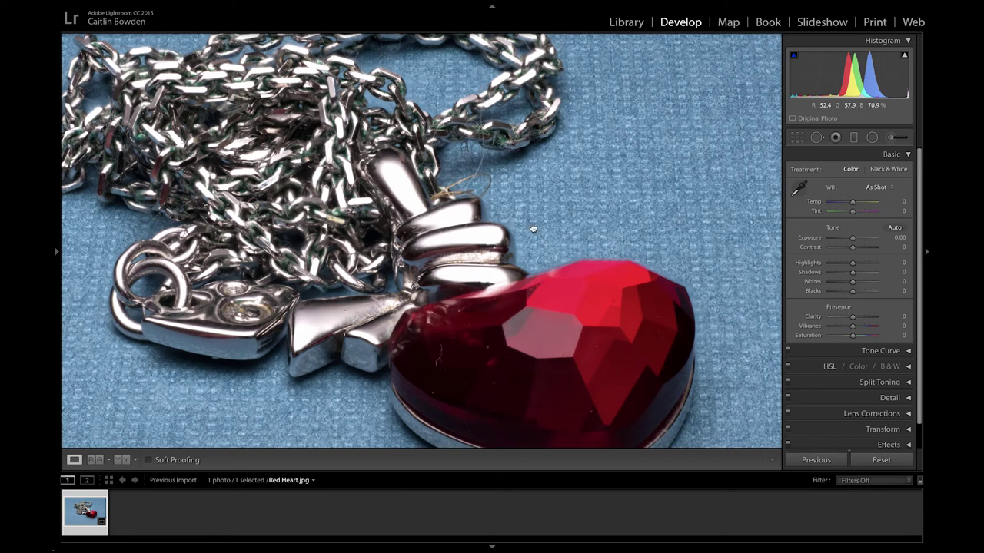
{"action": "left_click", "coordinate": [532, 228]}
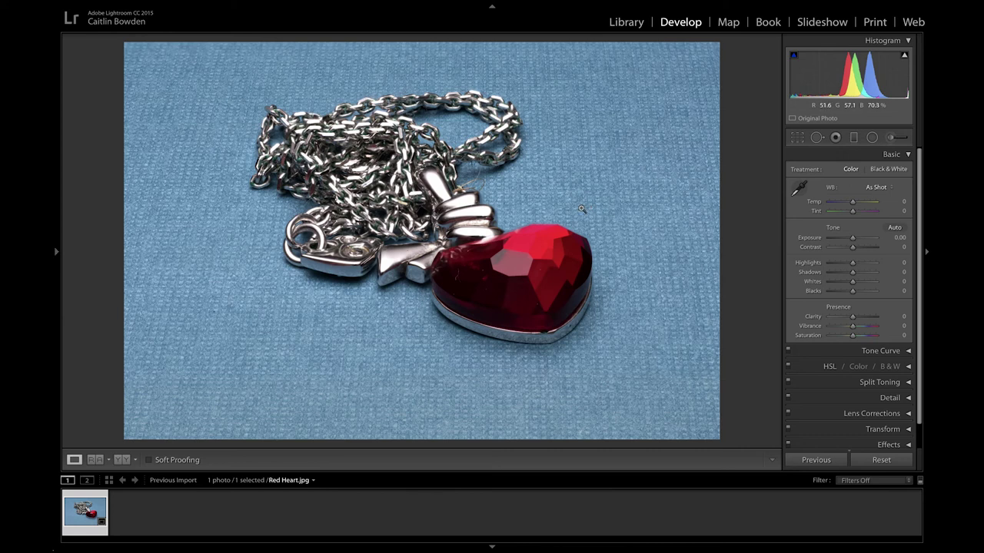
{"action": "left_click", "coordinate": [465, 278]}
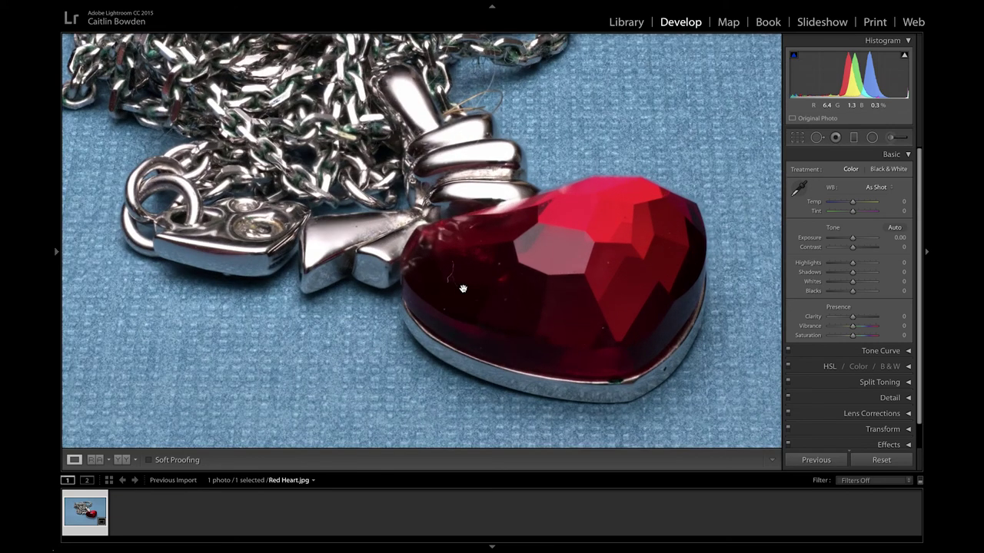
Step: Shrink the Spot Removal brush and paint out a dust speck on the ruby
{"action": "left_click", "coordinate": [817, 137]}
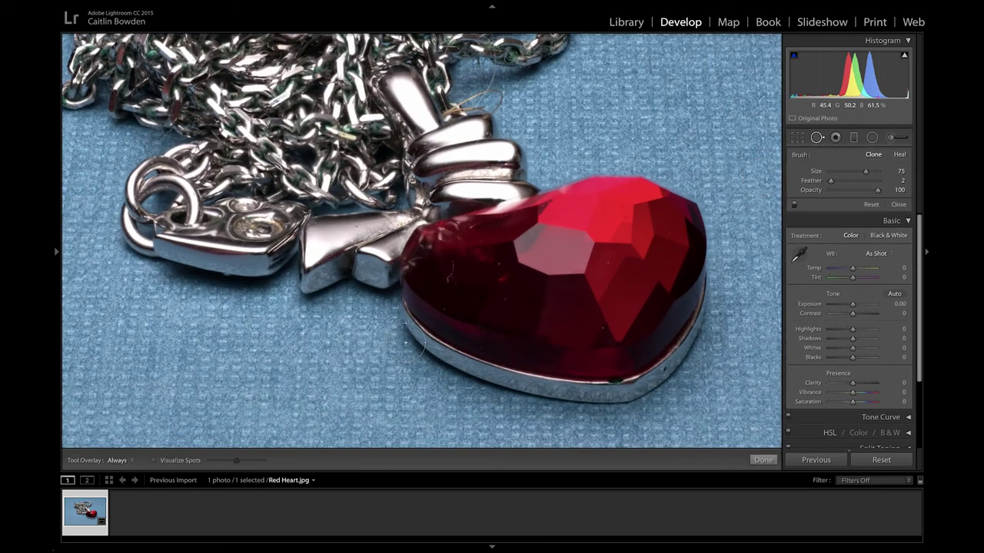
{"action": "scroll", "coordinate": [440, 293], "scroll_direction": "down", "scroll_amount": 10}
{"action": "left_click_drag", "start_coordinate": [452, 266], "coordinate": [450, 282]}
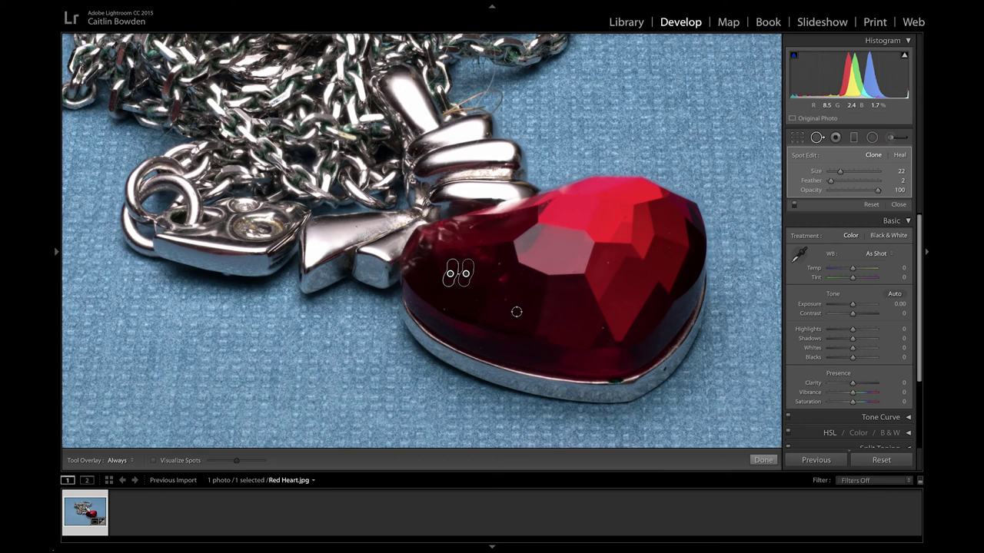
{"action": "key", "text": "q"}
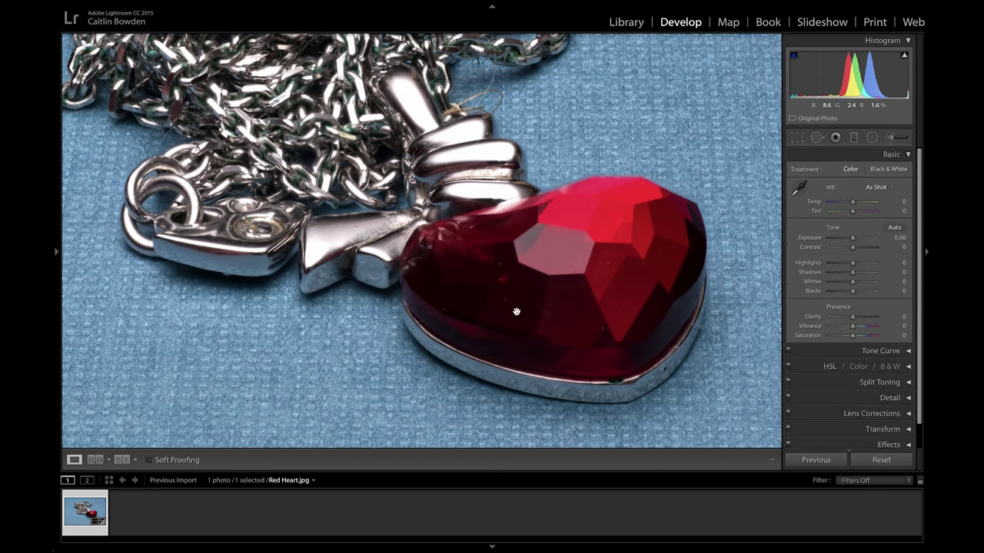
Step: Clone out five more dust specks on the ruby's facets and zoom back to the whole photo
{"action": "left_click", "coordinate": [817, 138]}
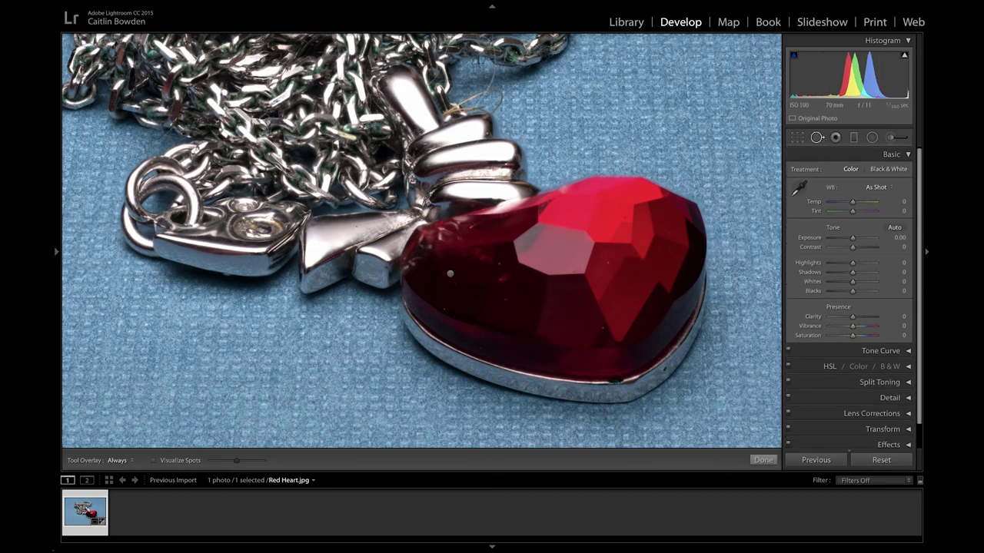
{"action": "left_click", "coordinate": [606, 266]}
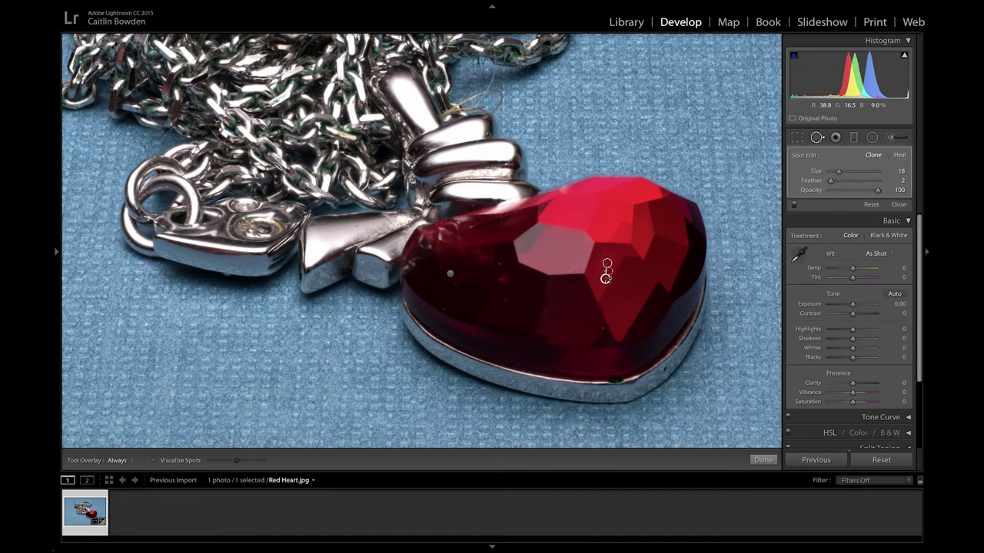
{"action": "left_click", "coordinate": [603, 329]}
{"action": "left_click", "coordinate": [501, 258]}
{"action": "key", "text": "Escape"}
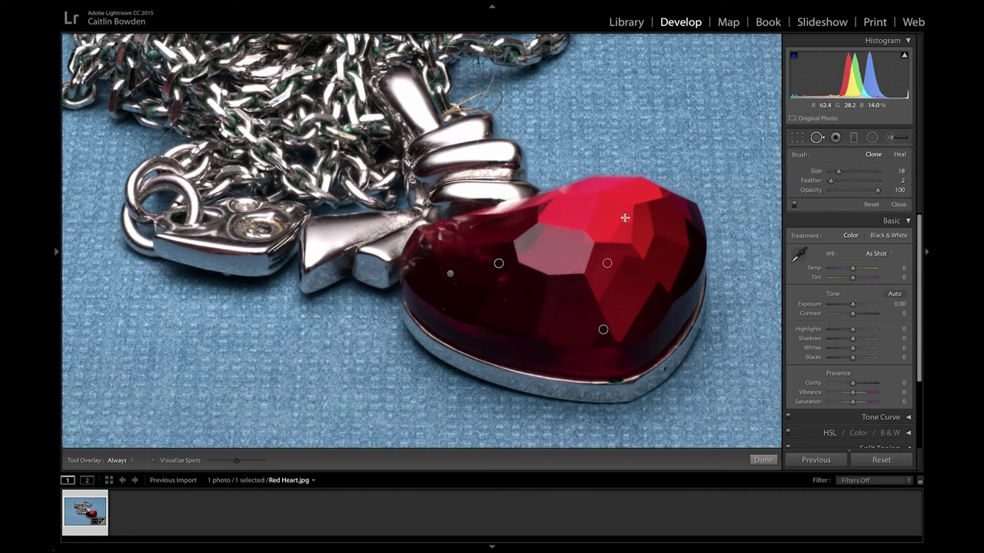
{"action": "left_click", "coordinate": [625, 218]}
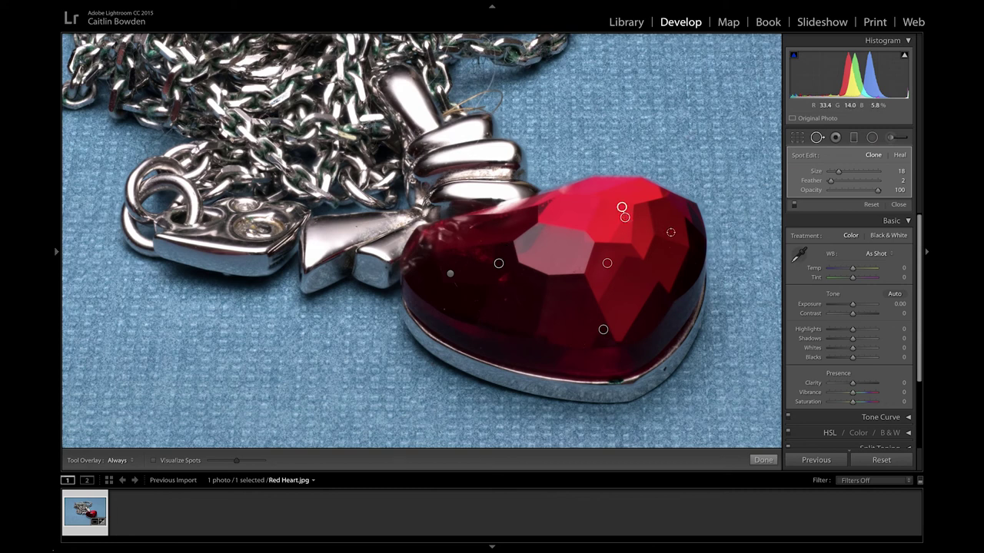
{"action": "left_click", "coordinate": [445, 308]}
{"action": "key", "text": "q"}
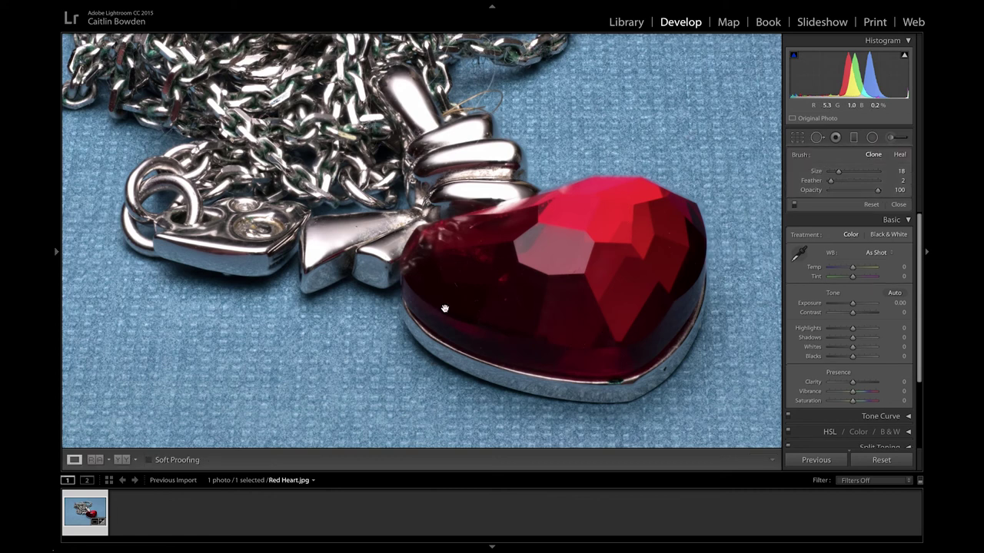
{"action": "left_click", "coordinate": [408, 342]}
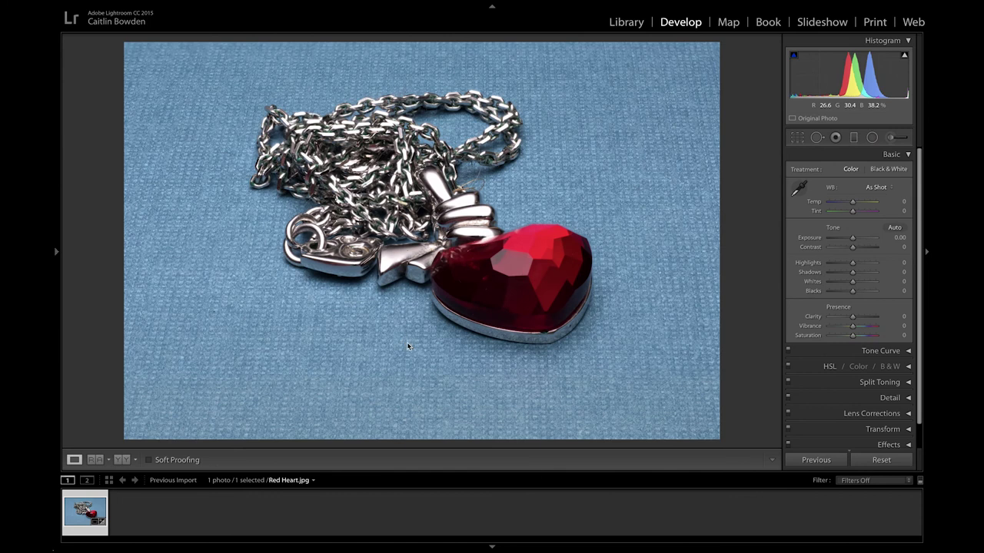
{"action": "right_click", "coordinate": [408, 346]}
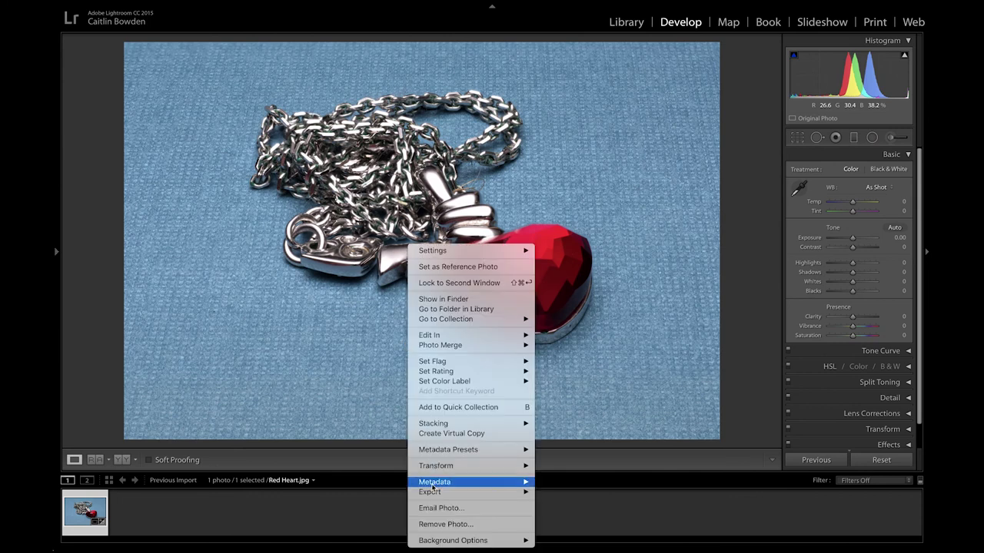
Step: Export Red Heart.jpg as a full-quality JPEG to Desktop's Heart 1 folder under a unique name
{"action": "mouse_move", "coordinate": [432, 492]}
{"action": "left_click", "coordinate": [577, 446]}
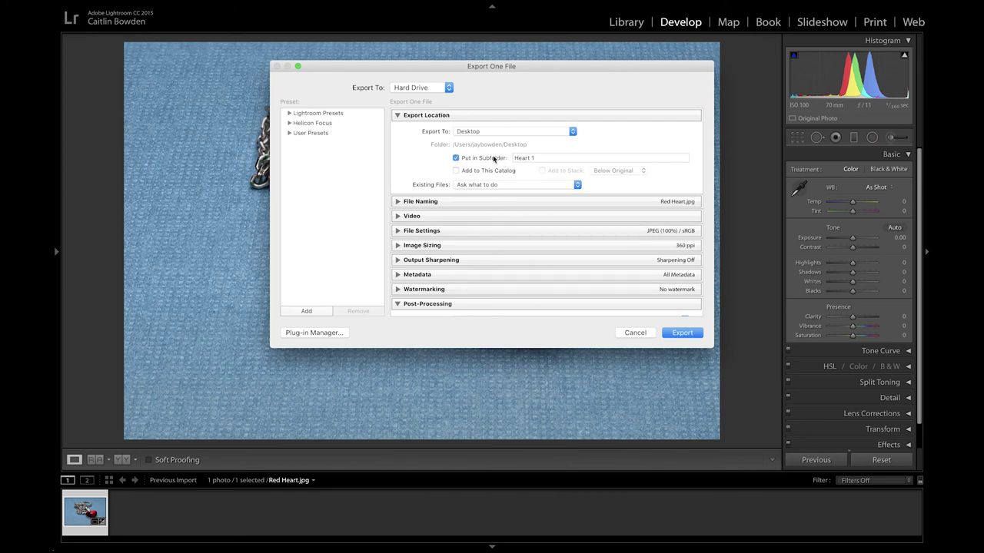
{"action": "left_click", "coordinate": [680, 333]}
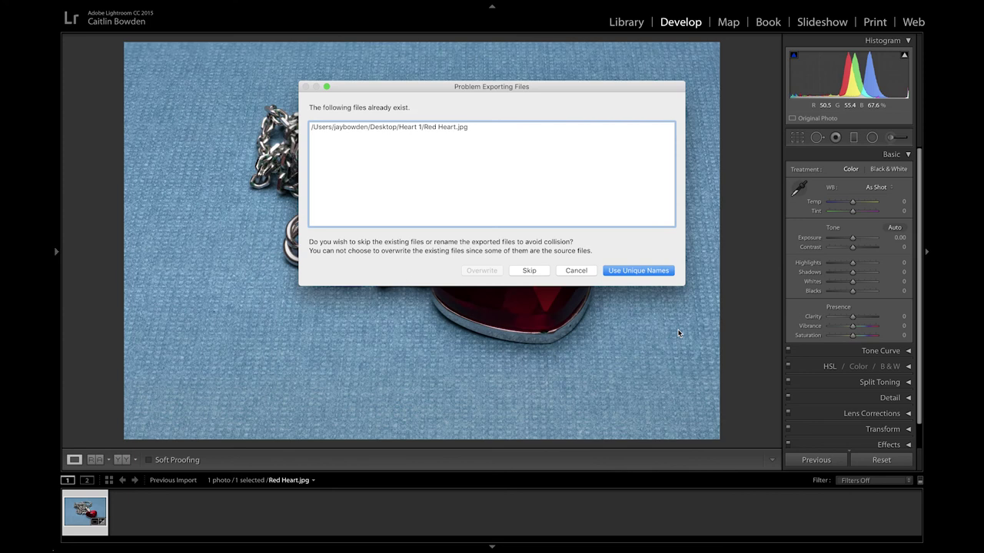
{"action": "left_click", "coordinate": [644, 272]}
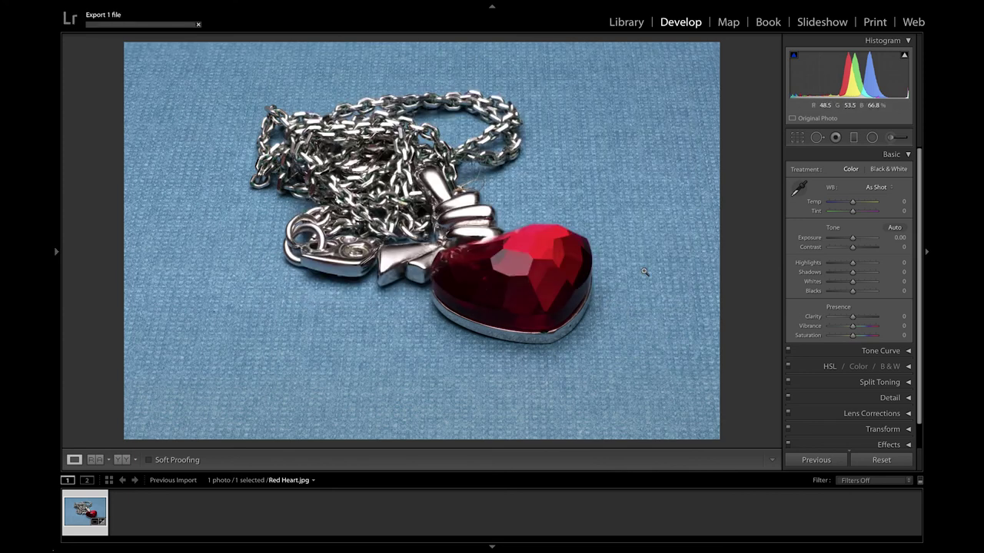